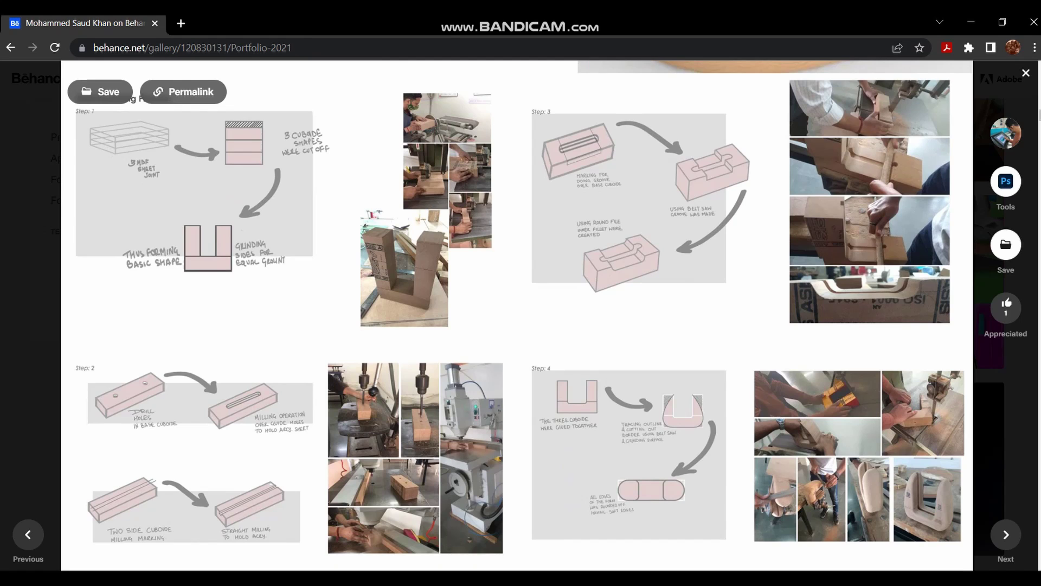
- Look through the portfolio from the wooden lamp's making steps to the Serene vehicle interior's survey section
scroll(516, 314, down, 7)
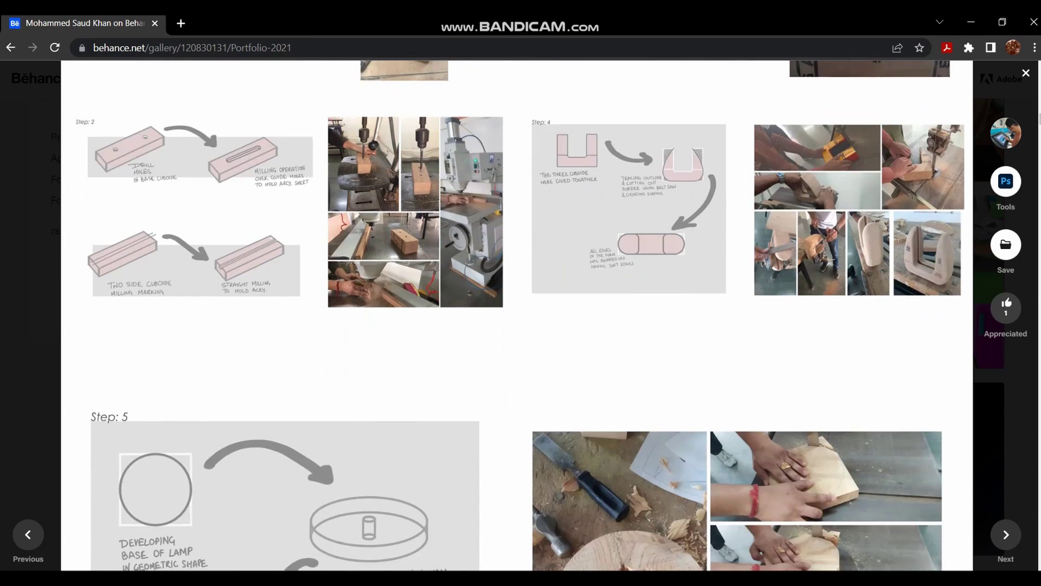
scroll(515, 314, down, 6)
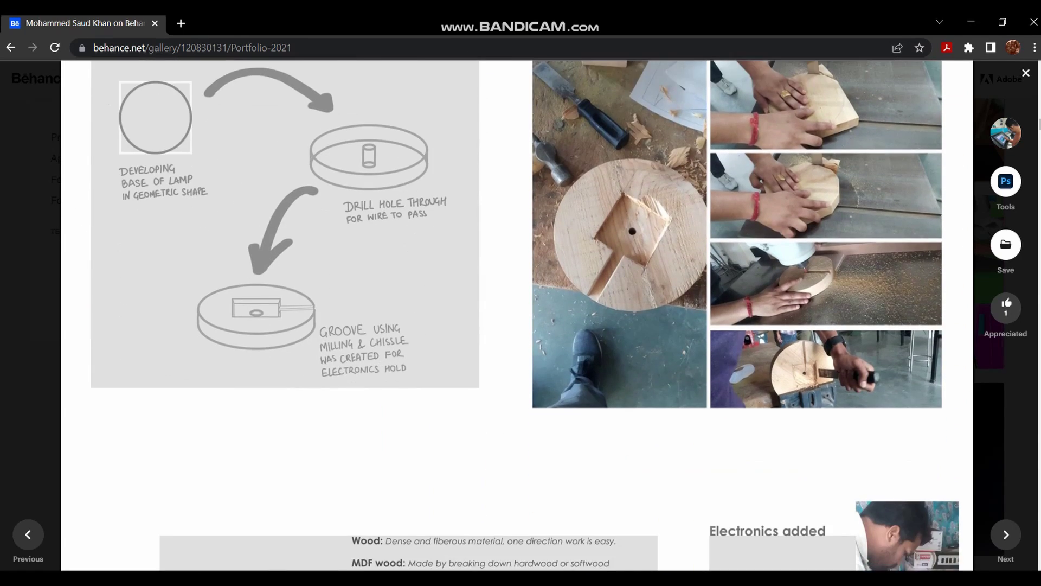
scroll(515, 314, down, 6)
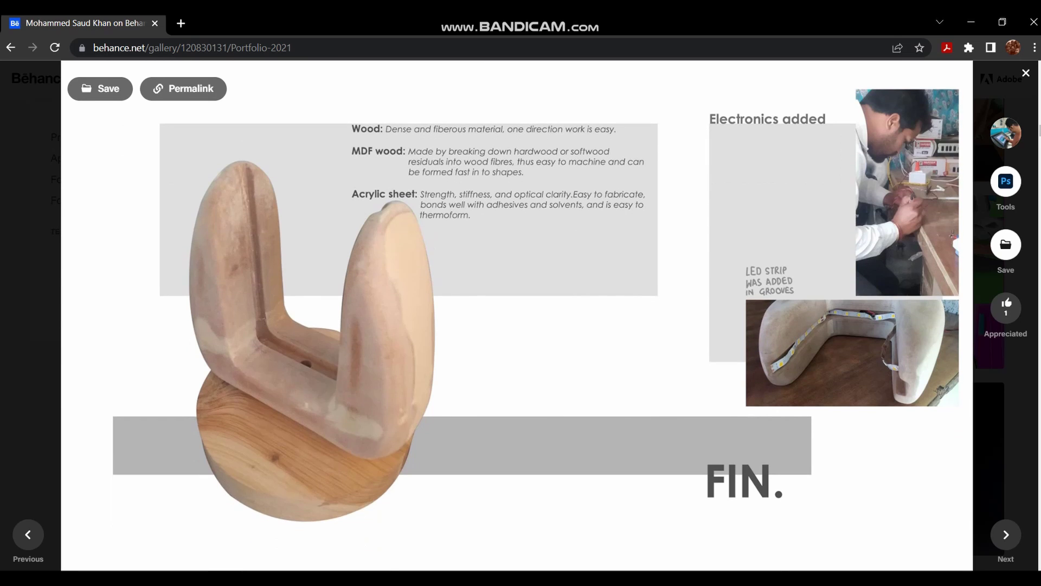
scroll(515, 315, down, 1)
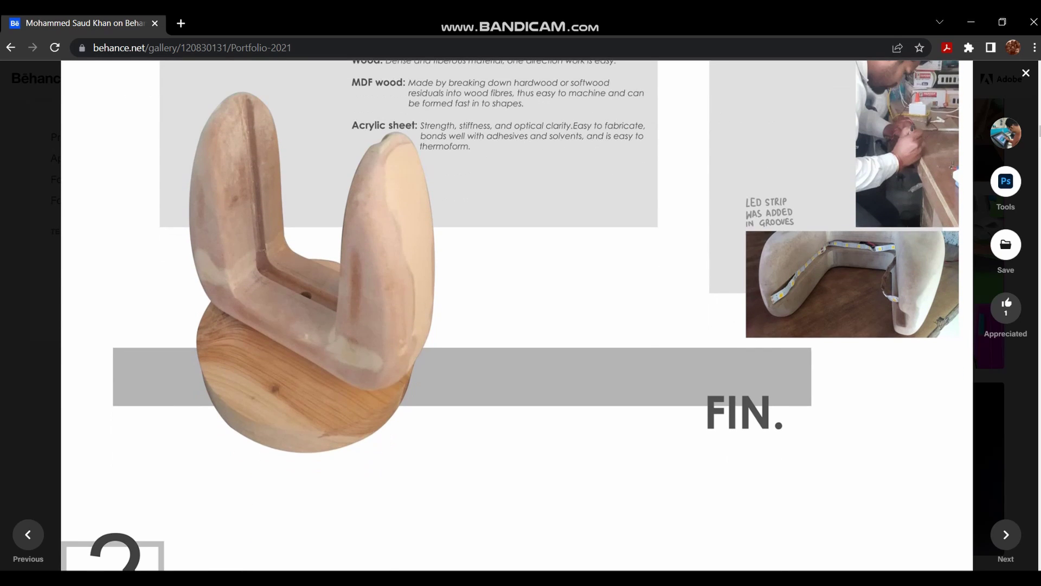
scroll(515, 314, down, 10)
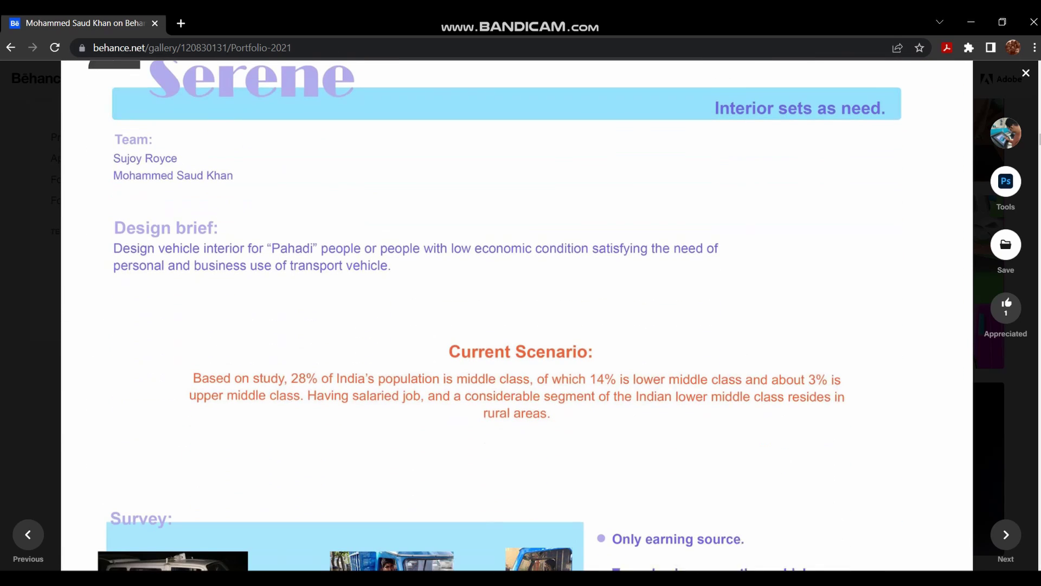
scroll(515, 315, down, 5)
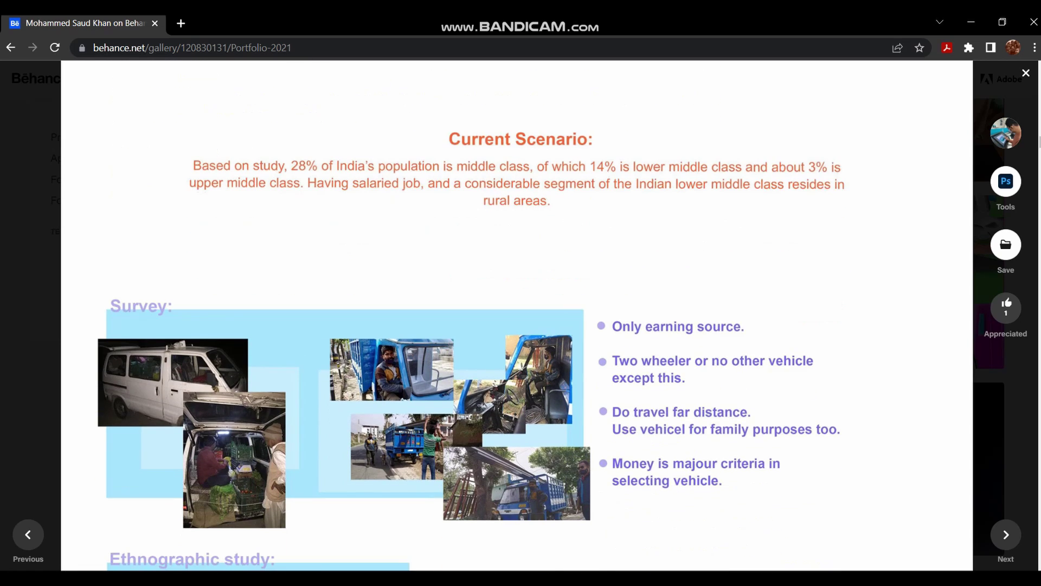
scroll(516, 315, down, 3)
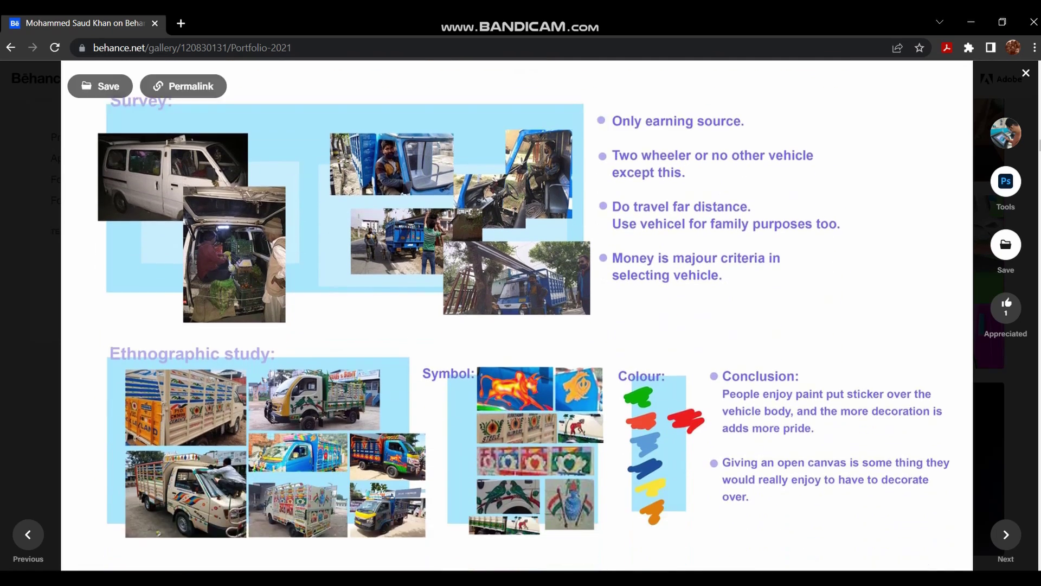
- Switch to Photoshop and handwrite the A4 labels inside the two orange rectangles
key(alt+Tab)
drag(320, 162, 333, 180)
mouse_move(503, 176)
mouse_down()
mouse_move(510, 156)
mouse_move(523, 181)
mouse_move(532, 156)
mouse_move(543, 186)
mouse_up()
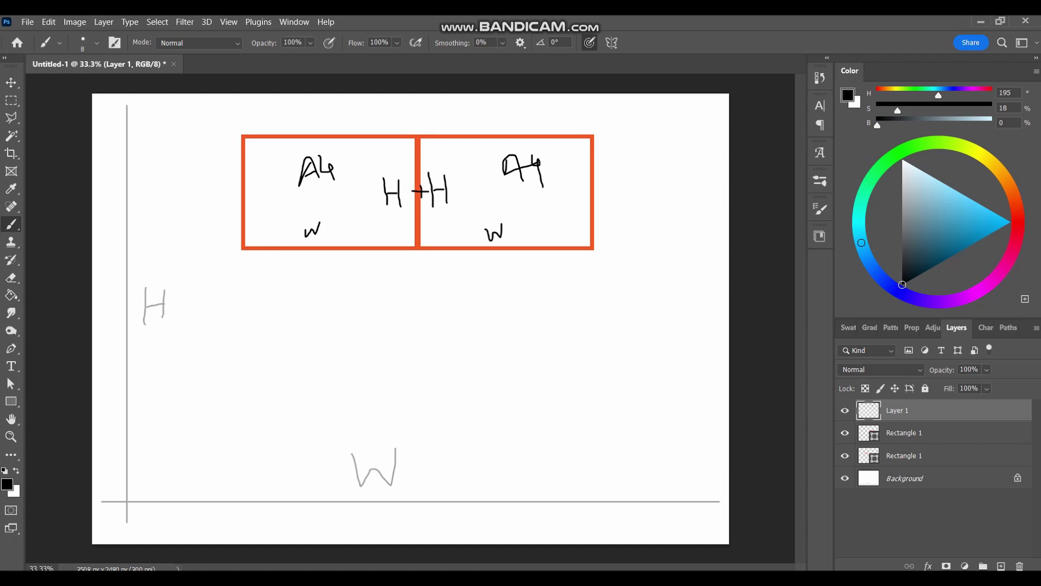
- Create a new white RGB document 594 mm wide and 210 mm high at 300 pixels per inch, doubling the A4 width
key(ctrl+n)
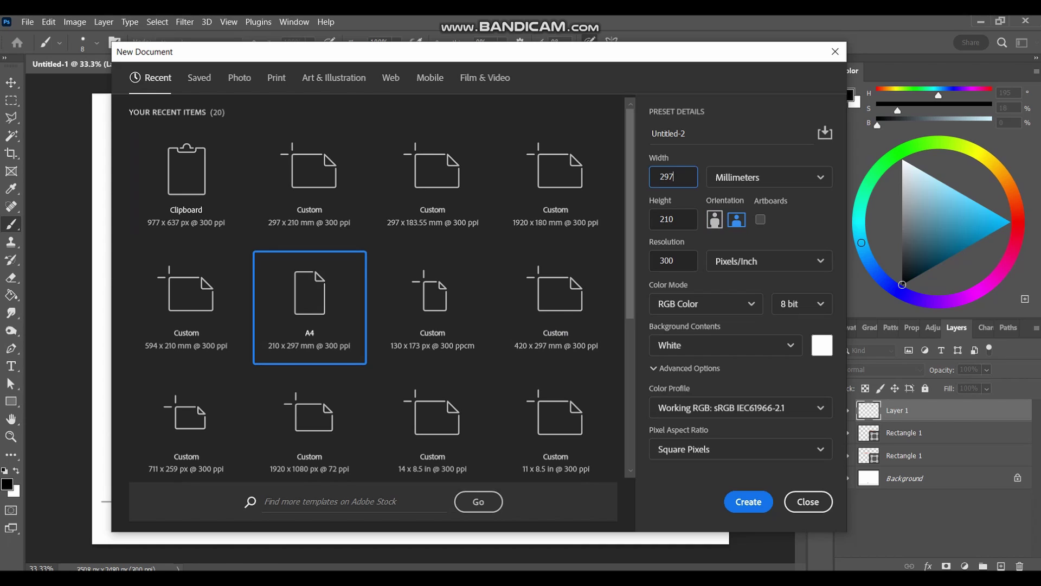
click(673, 219)
click(674, 176)
text(*2)
click(749, 501)
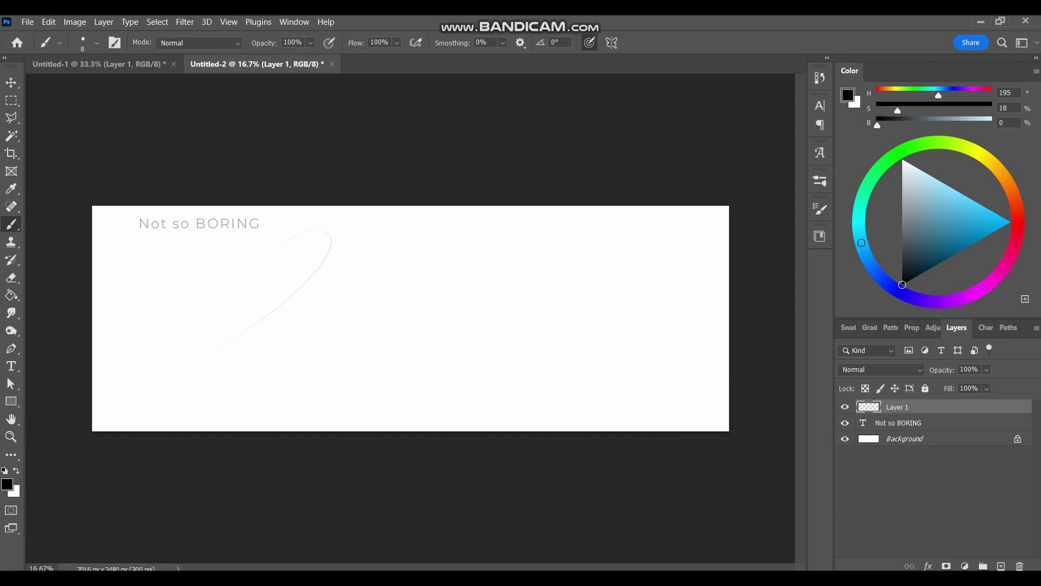
- Sketch loose flowing curves and loops across the new canvas with the thin brush
drag(228, 346, 451, 330)
mouse_move(331, 343)
mouse_down()
mouse_move(530, 262)
mouse_move(451, 315)
mouse_up()
drag(431, 381, 588, 321)
mouse_move(546, 237)
mouse_down()
mouse_move(599, 234)
mouse_move(586, 245)
mouse_up()
mouse_move(600, 256)
mouse_down()
mouse_move(649, 253)
mouse_move(612, 250)
mouse_up()
mouse_move(656, 287)
mouse_down()
mouse_move(655, 368)
mouse_move(599, 415)
mouse_up()
mouse_move(629, 353)
mouse_down()
mouse_move(636, 384)
mouse_move(518, 426)
mouse_up()
drag(219, 363, 128, 429)
mouse_move(209, 363)
mouse_down()
mouse_move(110, 394)
mouse_move(101, 331)
mouse_up()
drag(192, 331, 96, 278)
drag(171, 308, 120, 247)
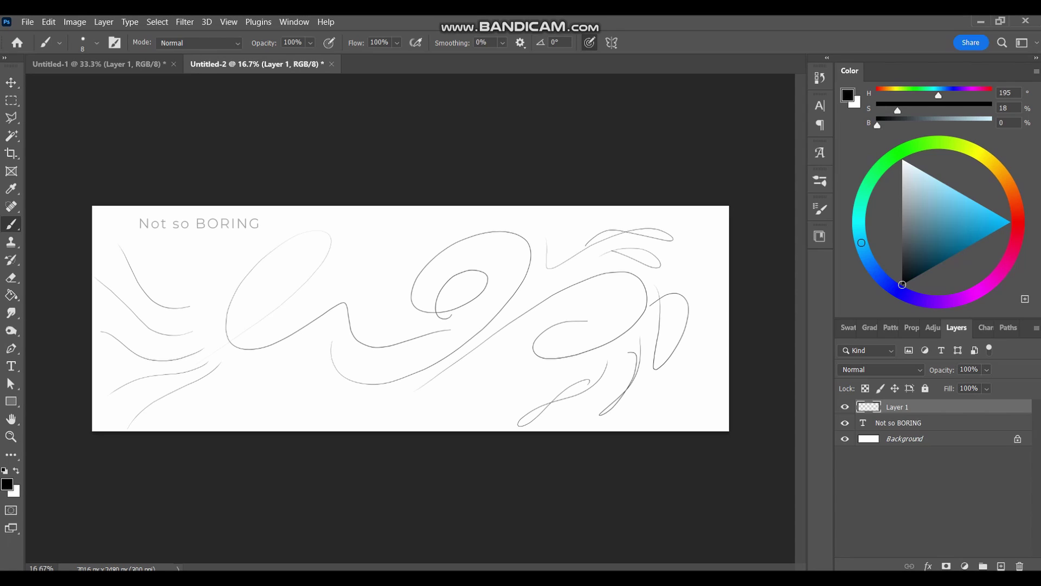
- Sketch a circle ringed by small circles and add wavy lines near the central loops, undoing misplaced strokes
mouse_move(349, 287)
mouse_down()
mouse_move(385, 287)
mouse_move(332, 275)
mouse_up()
mouse_move(261, 364)
mouse_down()
mouse_move(327, 322)
mouse_move(357, 351)
mouse_up()
mouse_move(270, 388)
mouse_down()
mouse_move(332, 344)
mouse_move(370, 376)
mouse_move(317, 351)
mouse_move(370, 400)
mouse_up()
key(ctrl+z)
key(ctrl+z)
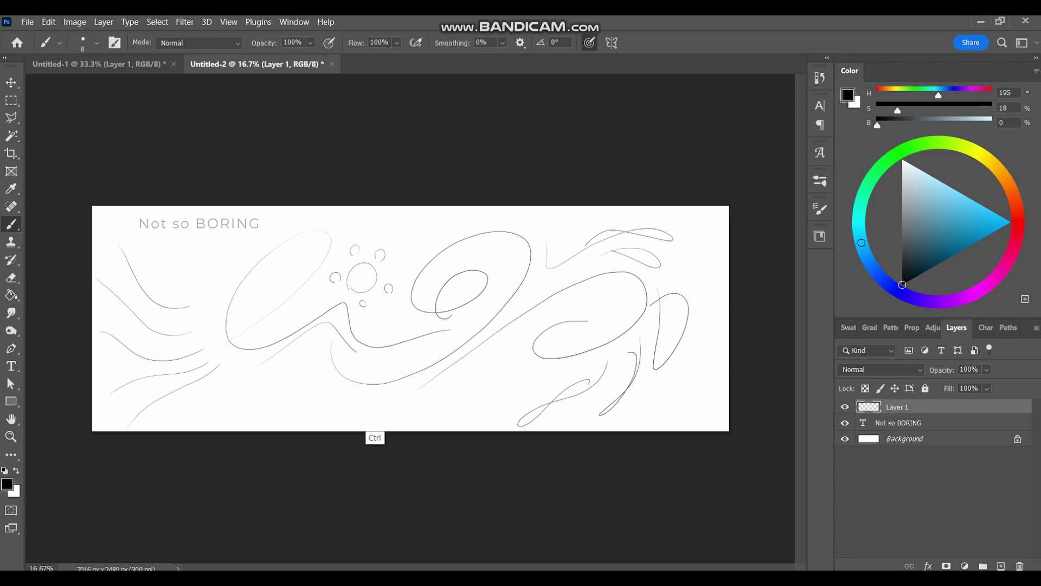
drag(353, 349, 439, 348)
key(ctrl+z)
drag(356, 353, 469, 327)
- Enlarge the brush to 40 px and draw one looping stroke across the canvas on Layer 2
key(b)
key(bracketright)
key(bracketright)
key(bracketright)
key(bracketright)
key(bracketright)
key(bracketright)
key(bracketright)
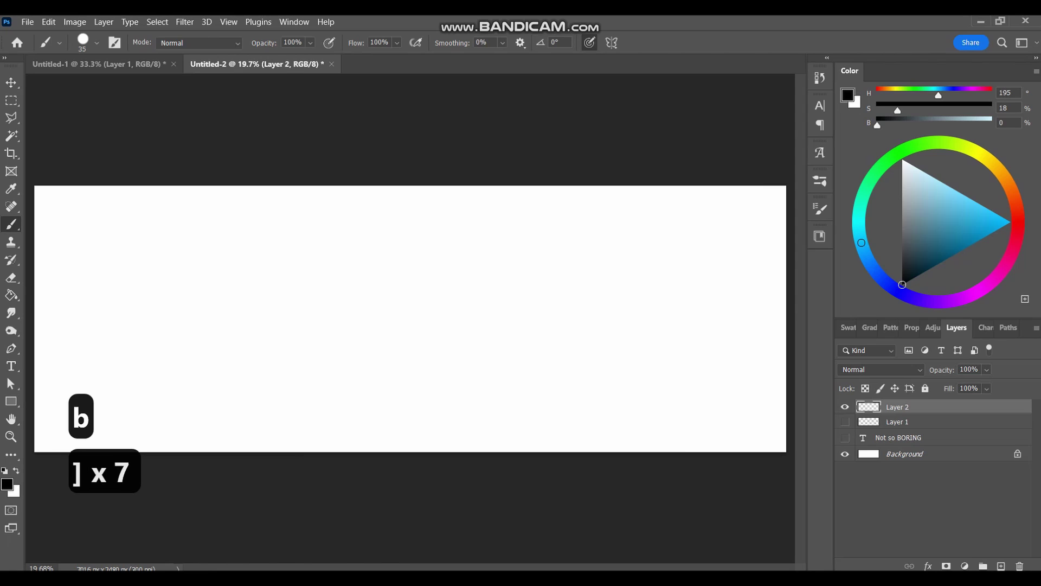
key(bracketright)
mouse_move(181, 310)
mouse_down()
mouse_move(326, 332)
mouse_move(383, 355)
mouse_move(579, 380)
mouse_up()
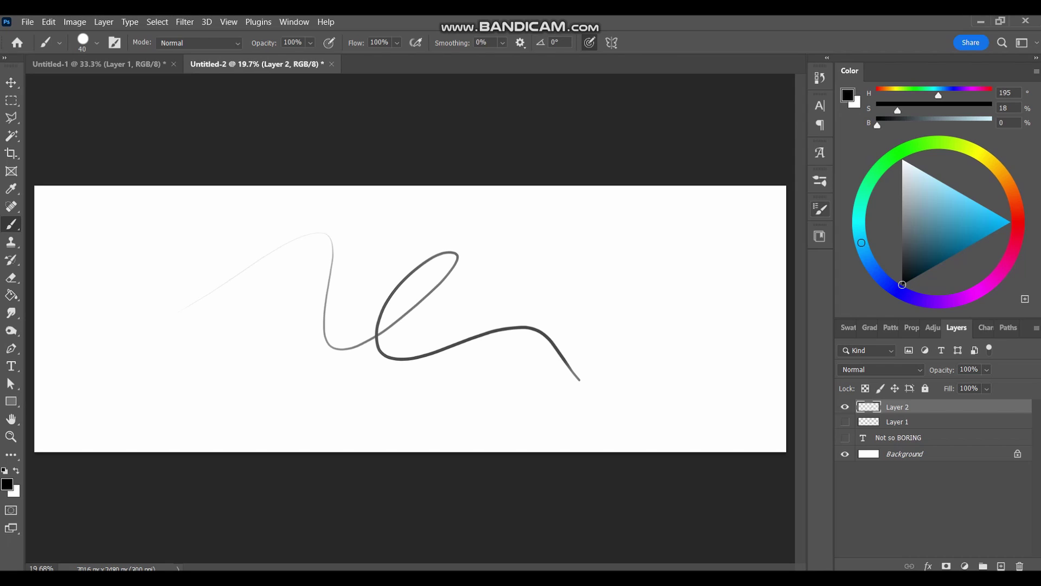
- Choose the 100 px brush tip in the brush settings and draw a long curved arrow with it at 63 px
click(819, 209)
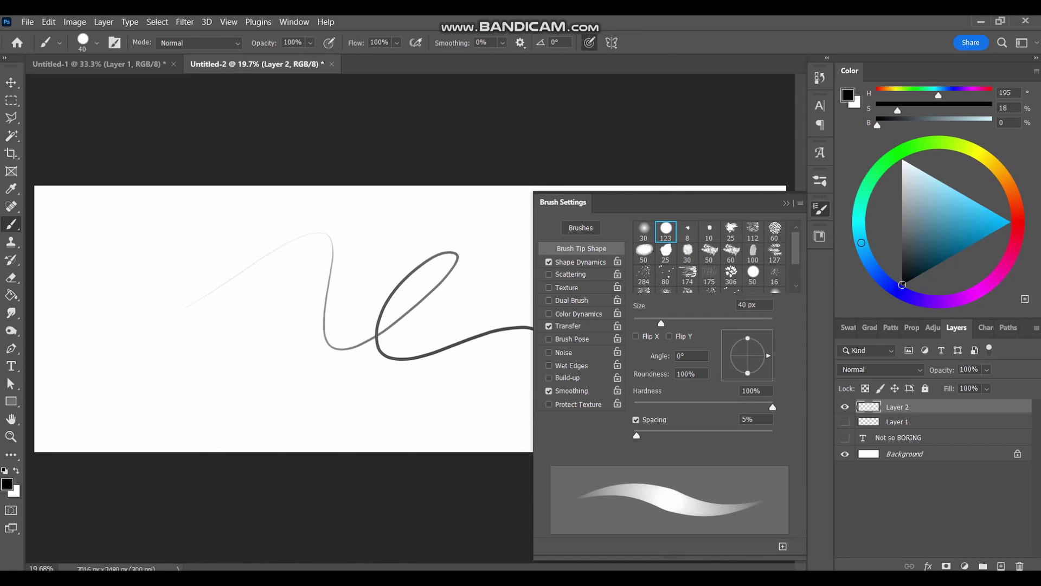
click(753, 253)
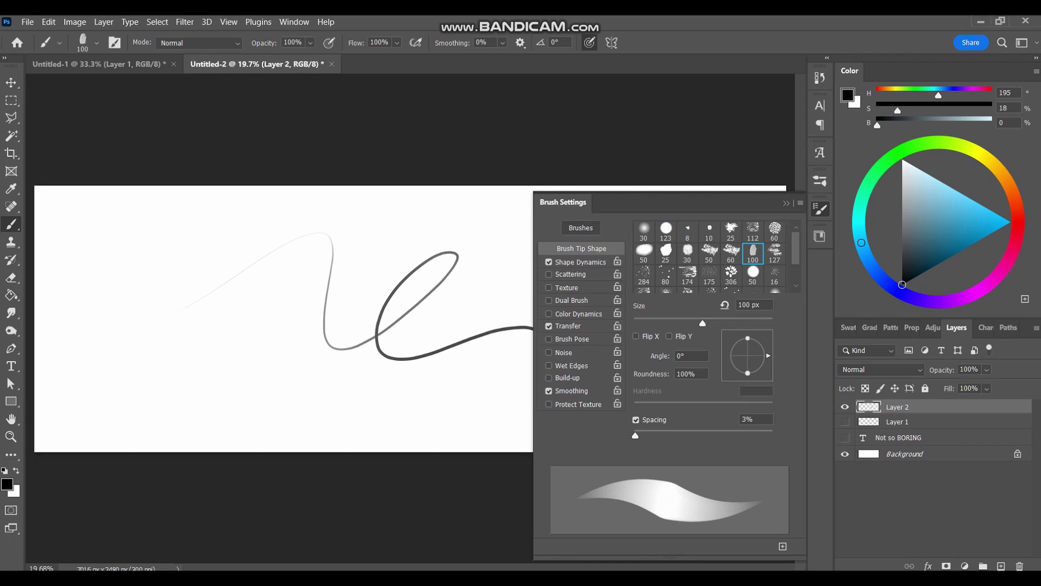
key(z)
key(b)
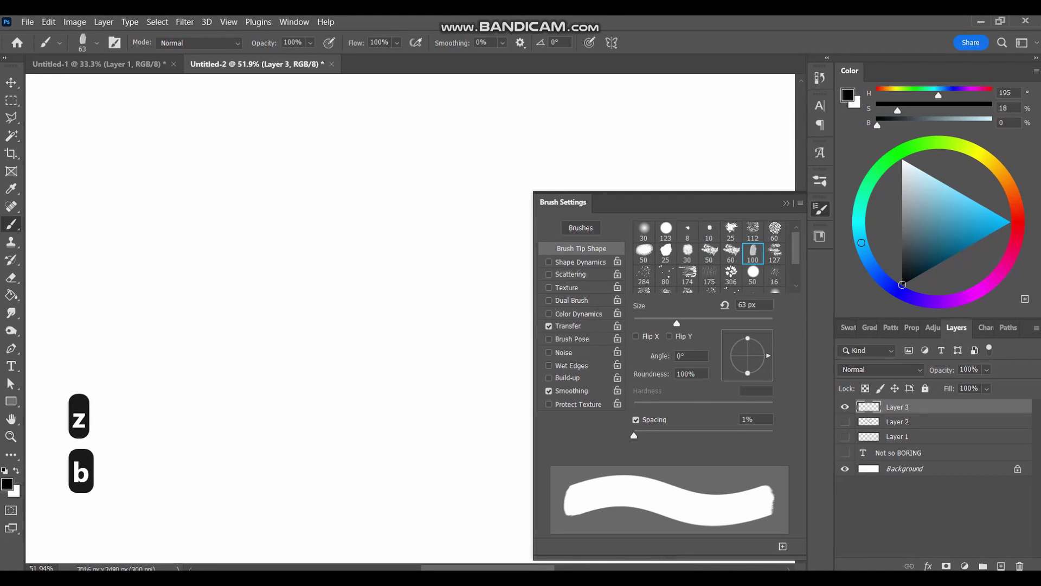
mouse_move(258, 429)
mouse_down()
mouse_move(573, 90)
mouse_move(587, 115)
mouse_up()
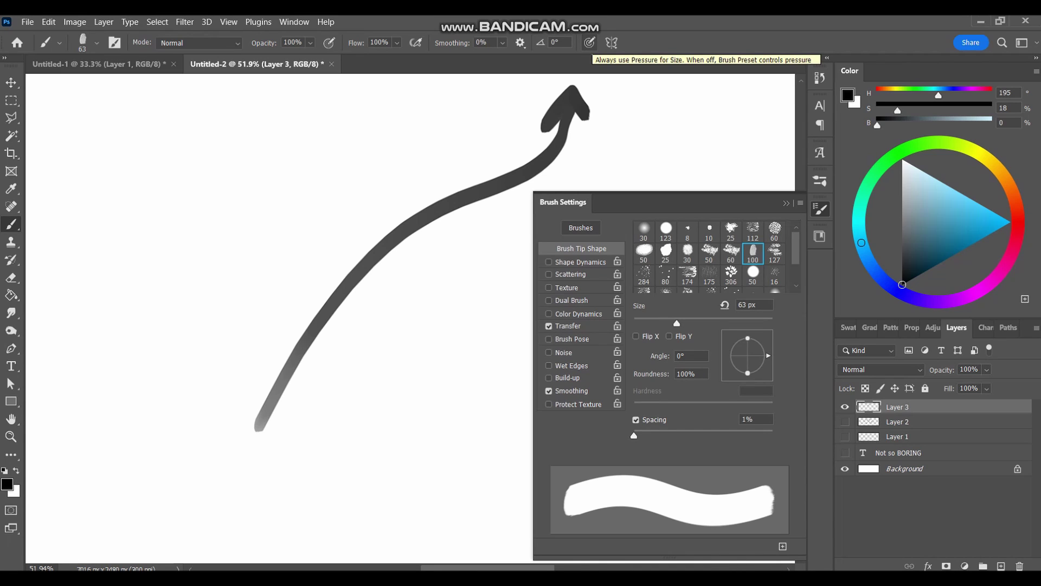
- Turn on pressure-controlled brush size and draw three wavy test strokes above the curved arrow
click(589, 42)
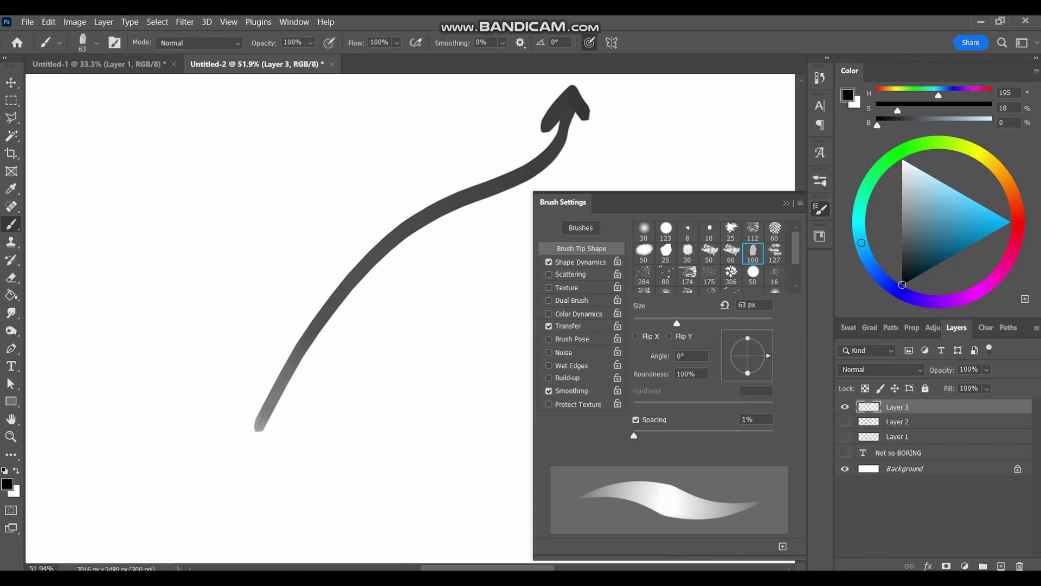
mouse_move(153, 198)
mouse_down()
mouse_move(221, 216)
mouse_move(285, 184)
mouse_move(415, 160)
mouse_up()
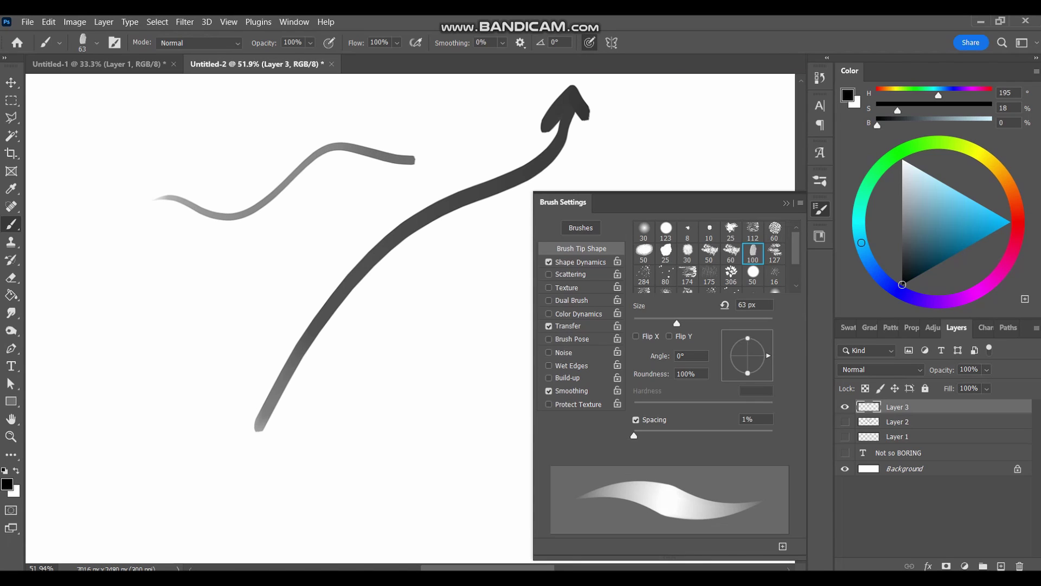
mouse_move(142, 260)
mouse_down()
mouse_move(255, 256)
mouse_move(363, 186)
mouse_move(406, 194)
mouse_up()
mouse_move(133, 318)
mouse_down()
mouse_move(189, 326)
mouse_move(342, 255)
mouse_up()
- Toggle Shape Dynamics between test strokes and draw three more wavy lines for comparison
click(548, 262)
drag(96, 393, 256, 365)
click(549, 261)
mouse_move(82, 442)
mouse_down()
mouse_move(200, 402)
mouse_move(231, 419)
mouse_up()
mouse_move(100, 485)
mouse_down()
mouse_move(188, 463)
mouse_move(385, 444)
mouse_up()
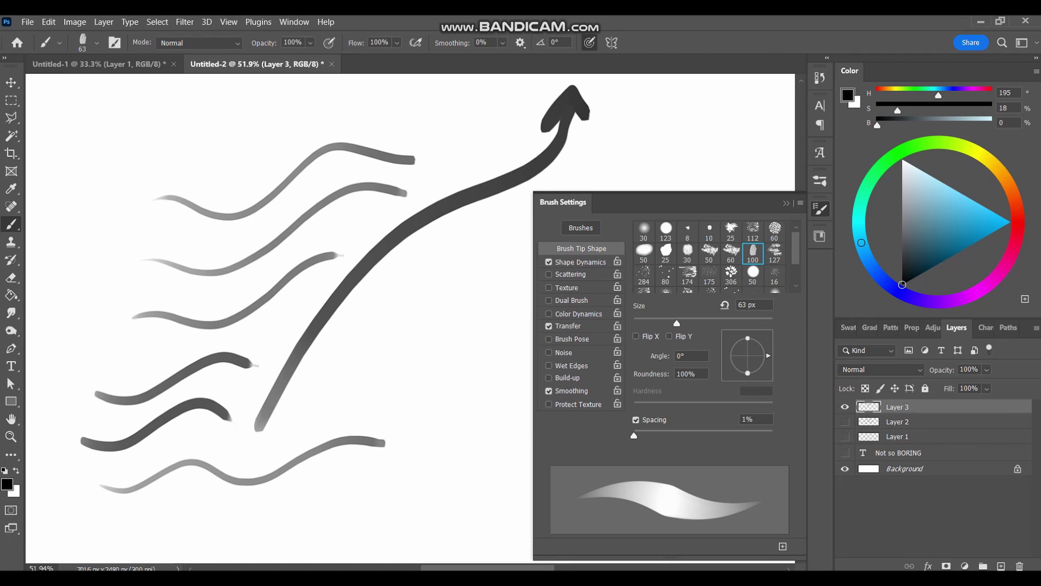
- Show the Shape Dynamics options, switch off pressure-controlled size, and draw a wavy arrow with a 20 px brush on Layer 4
click(577, 262)
mouse_move(711, 114)
mouse_down()
mouse_move(710, 165)
mouse_move(701, 144)
mouse_move(727, 145)
mouse_up()
click(589, 43)
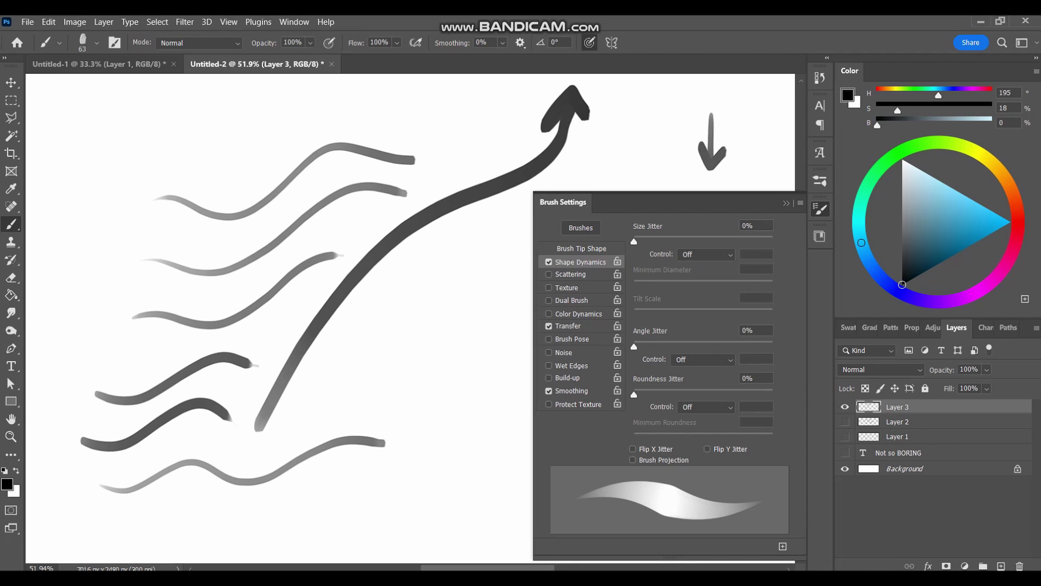
click(589, 42)
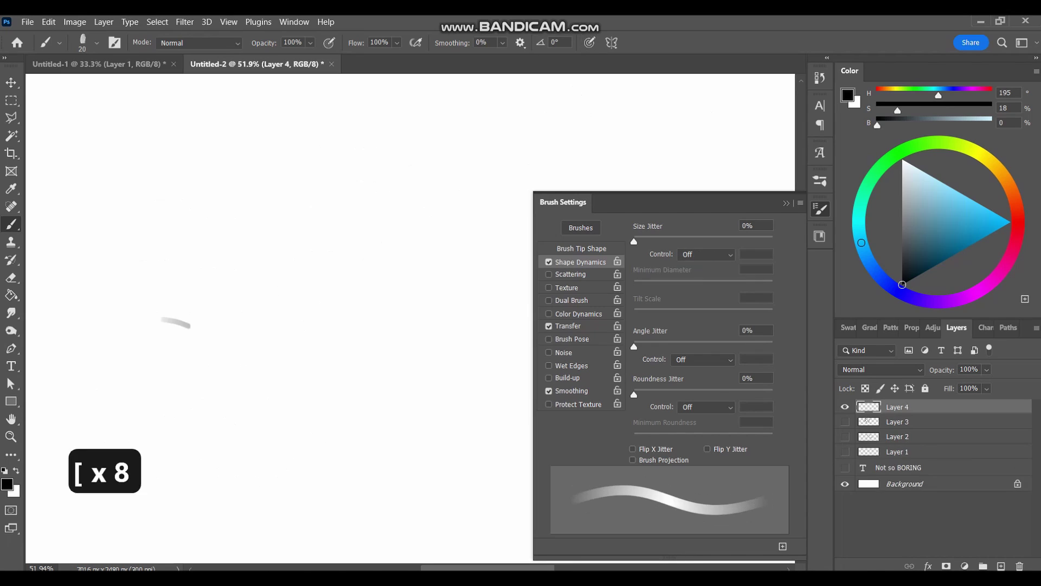
mouse_move(190, 325)
mouse_down()
mouse_move(441, 300)
mouse_move(506, 326)
mouse_move(496, 330)
mouse_up()
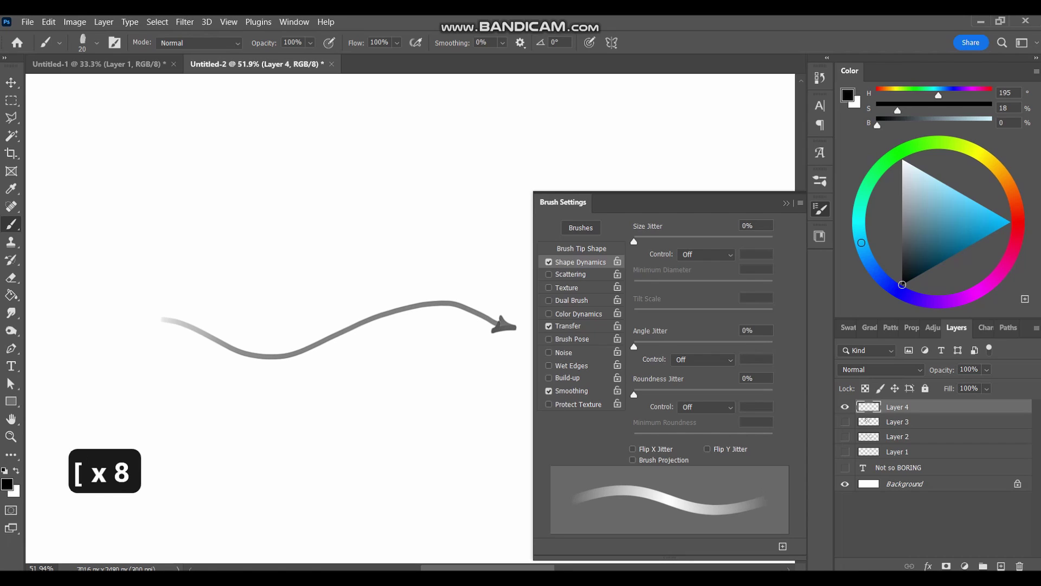
- Paint a solid black block at 125 px, turn on Transfer, and paint overlapping pressure-shaded strokes below it
mouse_move(105, 138)
mouse_down()
mouse_move(293, 132)
mouse_move(86, 150)
mouse_move(294, 156)
mouse_move(88, 167)
mouse_move(285, 168)
mouse_move(111, 172)
mouse_up()
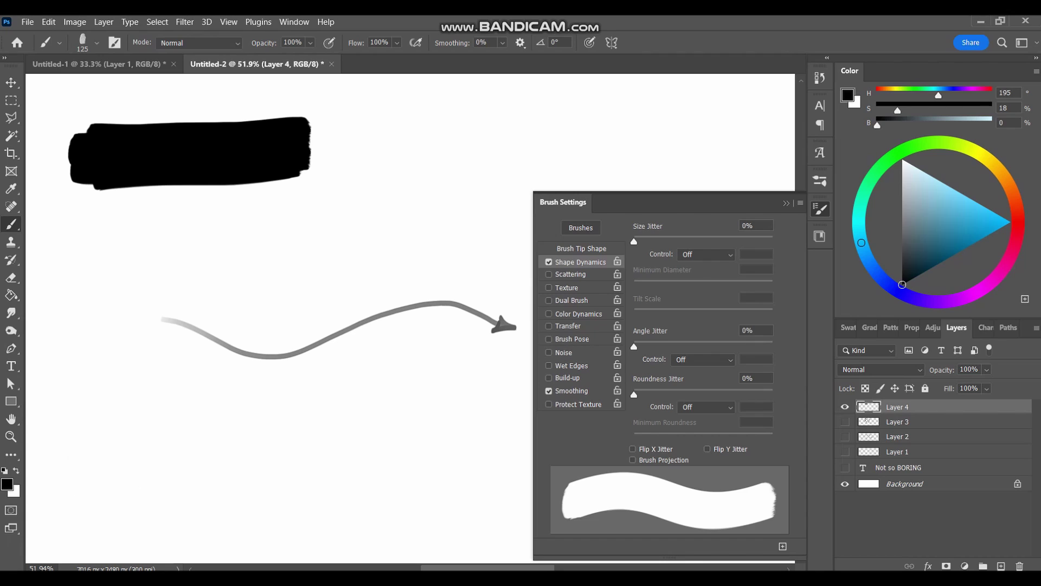
click(549, 325)
mouse_move(95, 230)
mouse_down()
mouse_move(285, 231)
mouse_move(312, 239)
mouse_move(92, 250)
mouse_move(332, 269)
mouse_move(108, 285)
mouse_move(336, 290)
mouse_move(174, 309)
mouse_move(174, 323)
mouse_move(325, 325)
mouse_move(109, 336)
mouse_move(310, 347)
mouse_move(124, 358)
mouse_move(326, 377)
mouse_move(128, 393)
mouse_up()
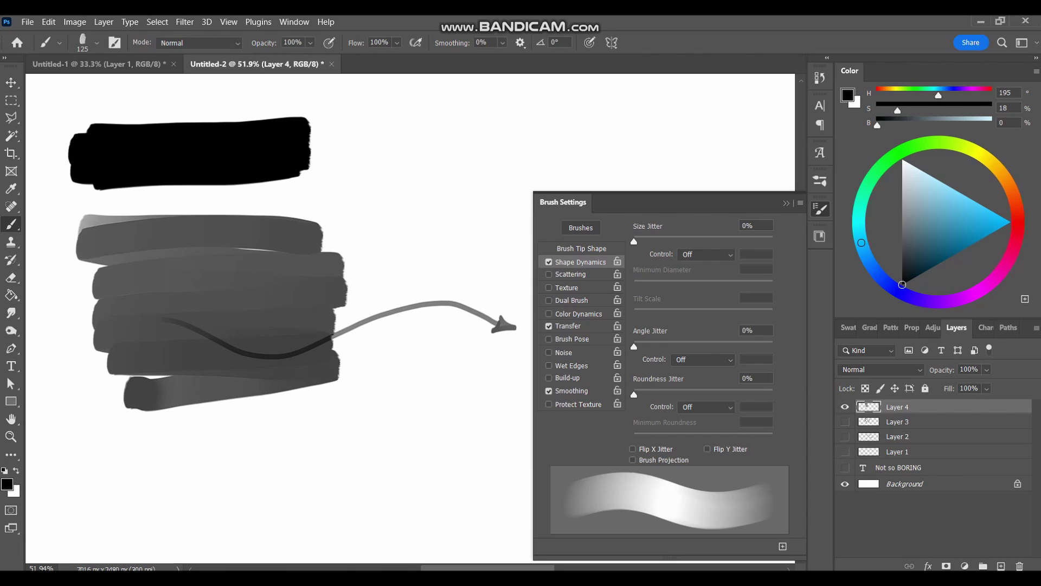
drag(214, 199, 207, 423)
mouse_move(120, 463)
mouse_down()
mouse_move(304, 467)
mouse_move(296, 521)
mouse_move(166, 538)
mouse_move(93, 456)
mouse_move(104, 450)
mouse_move(102, 415)
mouse_up()
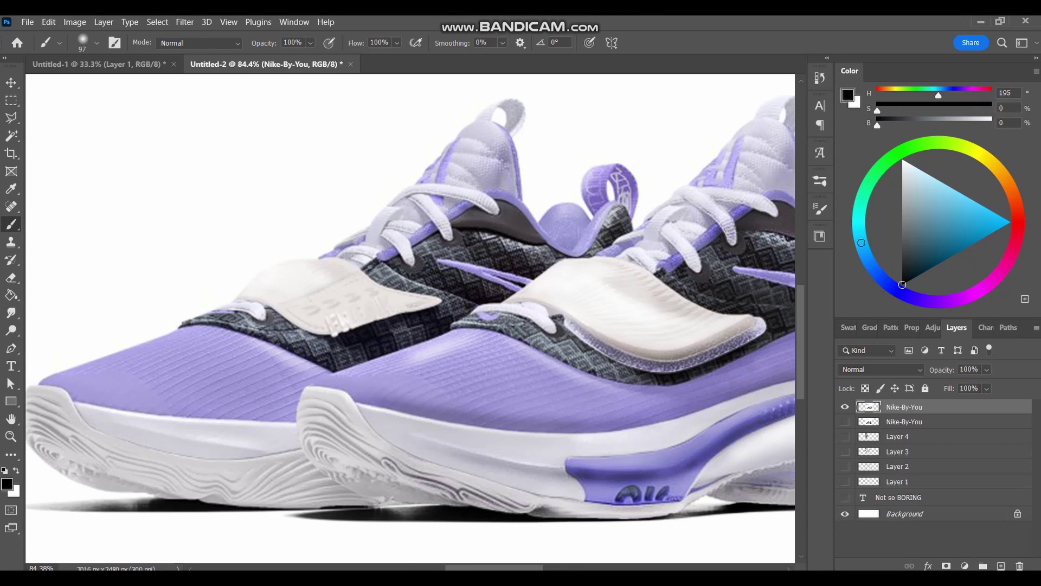
- Set the brush opacity to 8% and the flow to 11%
key(0)
key(8)
key(shift+1)
key(shift+1)
- Enlarge the soft brush and add faint shading around the front shoe's toe and sole, undoing misplaced strokes
key(bracketright)
key(bracketright)
key(bracketright)
key(bracketright)
key(bracketright)
key(bracketright)
mouse_move(749, 200)
mouse_down()
mouse_move(743, 445)
mouse_move(705, 483)
mouse_move(363, 303)
mouse_move(336, 352)
mouse_move(195, 461)
mouse_move(249, 461)
mouse_up()
key(ctrl+z)
drag(347, 466, 312, 510)
alt+click(325, 537)
click(358, 512)
key(ctrl+z)
- Reduce the brush size and softly shade the uppers, straps and midsoles of both shoes
key(bracketleft)
key(bracketleft)
key(bracketleft)
key(bracketleft)
drag(441, 509, 364, 374)
drag(466, 337, 328, 407)
drag(217, 331, 54, 445)
mouse_move(364, 472)
mouse_down()
mouse_move(591, 502)
mouse_move(331, 434)
mouse_up()
mouse_move(510, 325)
mouse_down()
mouse_move(659, 263)
mouse_move(738, 249)
mouse_up()
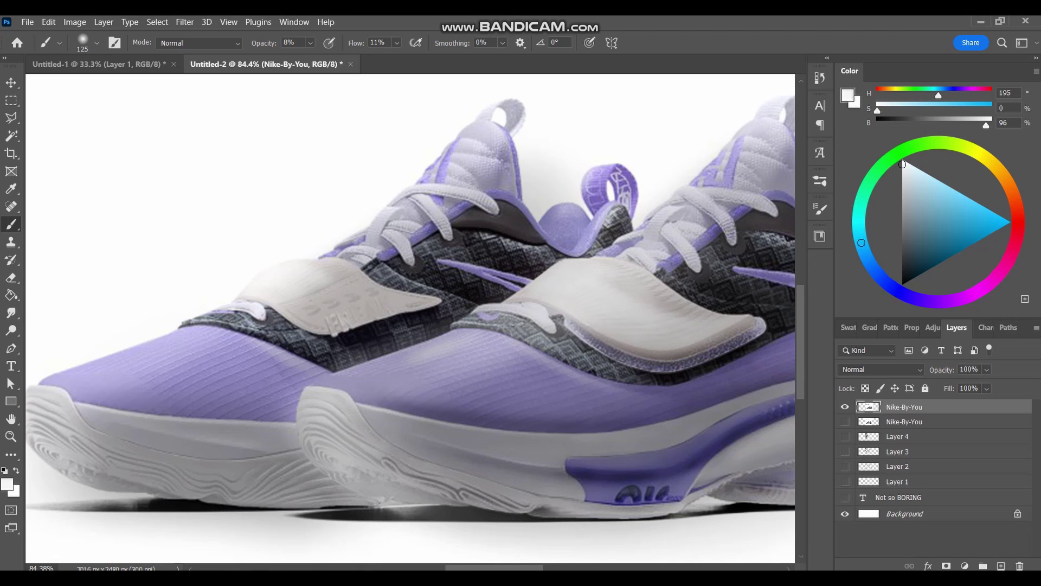
- Copy and paste the shoe image as a new layer and stroke the front shoe's purple side with a larger brush
key(ctrl+c)
key(ctrl+v)
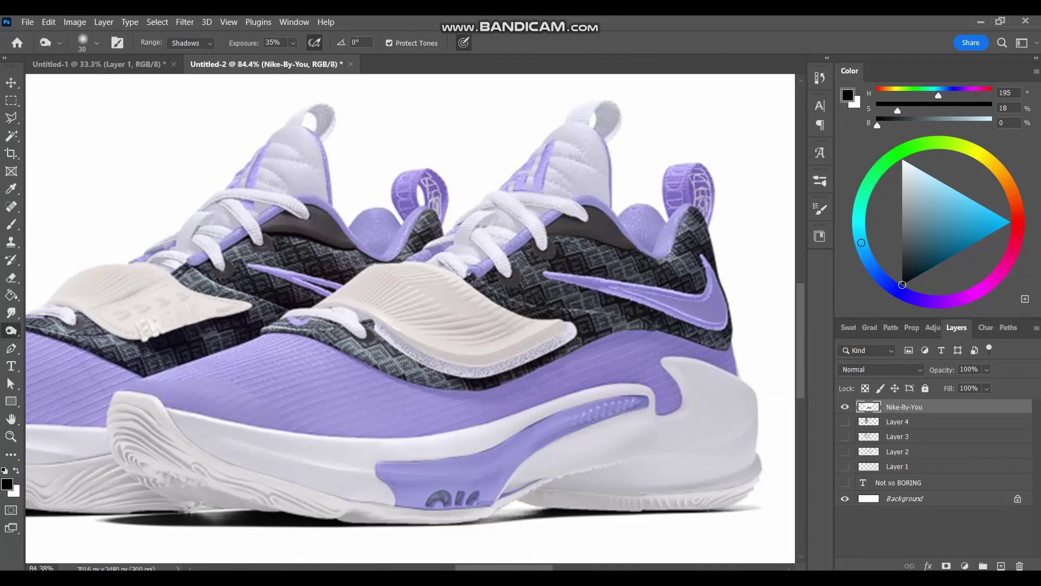
key(bracketright)
key(bracketright)
key(bracketright)
key(bracketright)
key(bracketright)
key(bracketright)
key(bracketright)
mouse_move(602, 376)
mouse_down()
mouse_move(648, 377)
mouse_move(659, 407)
mouse_move(472, 380)
mouse_move(461, 412)
mouse_up()
- Set the Burn tool's exposure to 15% and its range to Highlights
drag(245, 43, 234, 43)
click(191, 43)
click(185, 75)
- Undo and redo the recent shading strokes to compare the shoes, and undo the last ones again
key(ctrl+z)
key(ctrl+z)
key(ctrl+z)
key(ctrl+z)
key(ctrl+z)
key(ctrl+z)
key(ctrl+z)
key(ctrl+z)
key(ctrl+shift+z)
key(ctrl+shift+z)
key(ctrl+shift+z)
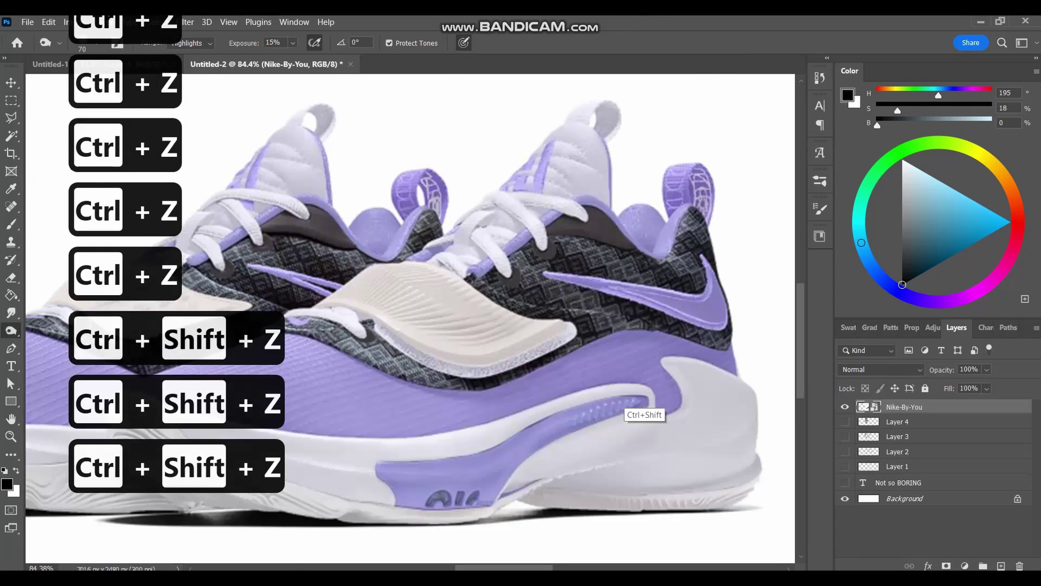
key(ctrl+z)
key(ctrl+z)
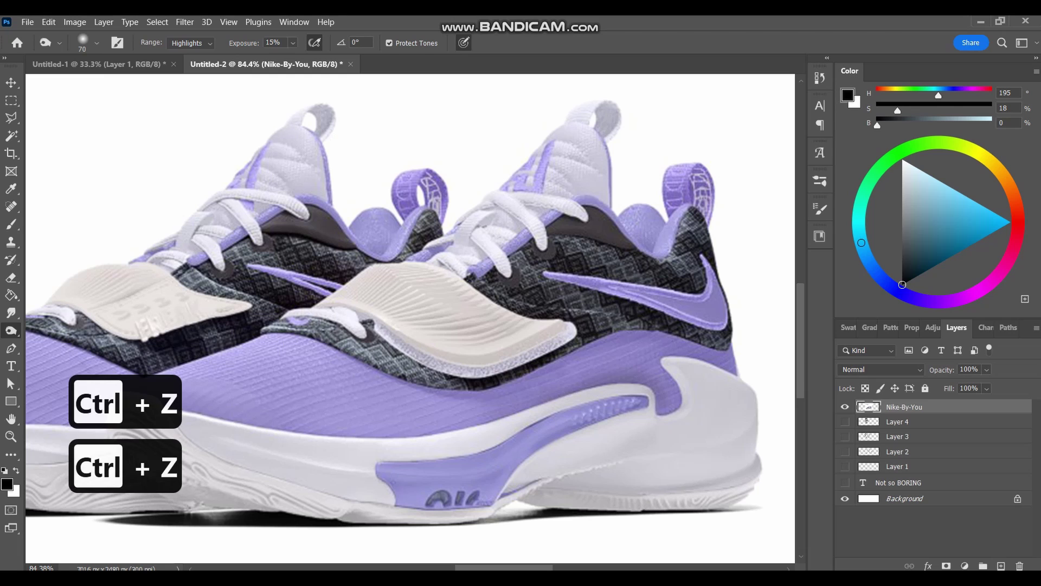
- Burn the front shoe's lower upper and midsole in the Highlights range, and continue the strokes in the Midtones range
drag(212, 426, 380, 436)
drag(472, 430, 534, 421)
click(190, 43)
click(185, 66)
drag(439, 430, 183, 408)
drag(339, 424, 534, 404)
mouse_move(685, 373)
mouse_down()
mouse_move(688, 400)
mouse_move(680, 368)
mouse_up()
drag(203, 467, 331, 510)
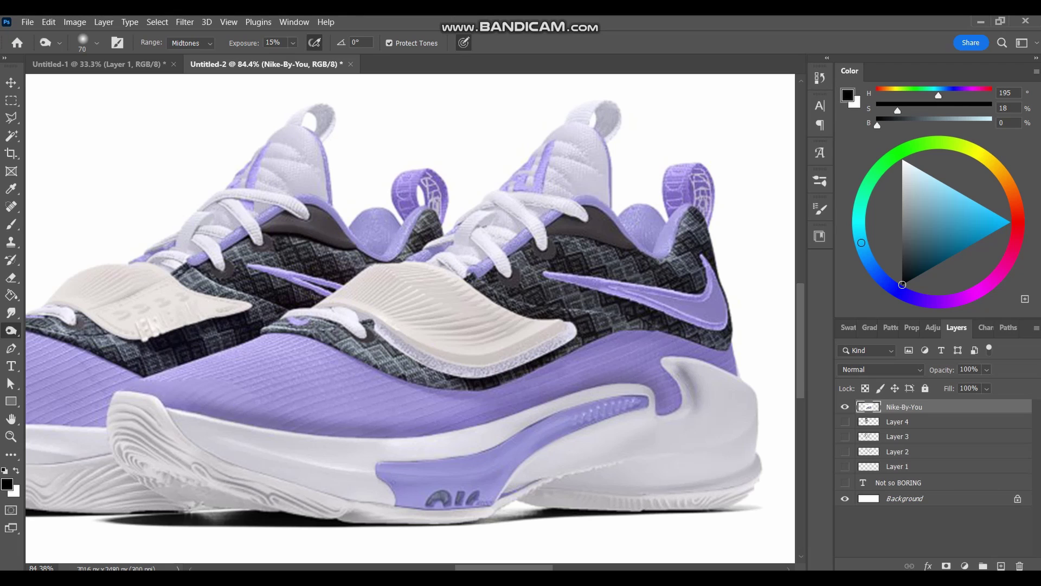
- Enlarge the Burn brush and darken the sole below the front shoe's toe
key(bracketright)
key(bracketright)
key(bracketright)
drag(179, 480, 352, 516)
- Try burning along the front shoe's sole with the range set to Shadows, and undo the strokes
click(190, 42)
click(187, 55)
mouse_move(222, 484)
mouse_down()
mouse_move(271, 501)
mouse_move(401, 516)
mouse_move(537, 514)
mouse_move(599, 490)
mouse_move(575, 487)
mouse_move(653, 479)
mouse_up()
key(ctrl+z)
key(ctrl+z)
key(ctrl+z)
key(ctrl+z)
key(ctrl+z)
key(ctrl+z)
key(ctrl+z)
key(ctrl+z)
- Set the Burn range to Midtones and darken the front shoe's heel sole, purple side inlay, heel and strap area
click(205, 43)
click(181, 65)
key(ctrl+z)
key(ctrl+z)
drag(540, 486, 651, 477)
mouse_move(392, 479)
mouse_down()
mouse_move(480, 476)
mouse_move(639, 404)
mouse_up()
mouse_move(638, 404)
mouse_down()
mouse_move(442, 476)
mouse_move(636, 406)
mouse_up()
mouse_move(399, 477)
mouse_down()
mouse_move(244, 456)
mouse_move(445, 476)
mouse_up()
mouse_move(745, 412)
mouse_down()
mouse_move(748, 474)
mouse_move(707, 465)
mouse_up()
mouse_move(396, 341)
mouse_down()
mouse_move(551, 353)
mouse_move(605, 320)
mouse_move(564, 306)
mouse_move(529, 236)
mouse_up()
- Set the Burn brush to 90 px and 33% exposure, and undo the latest burn strokes
key(bracketleft)
key(bracketleft)
key(bracketleft)
key(bracketleft)
key(bracketleft)
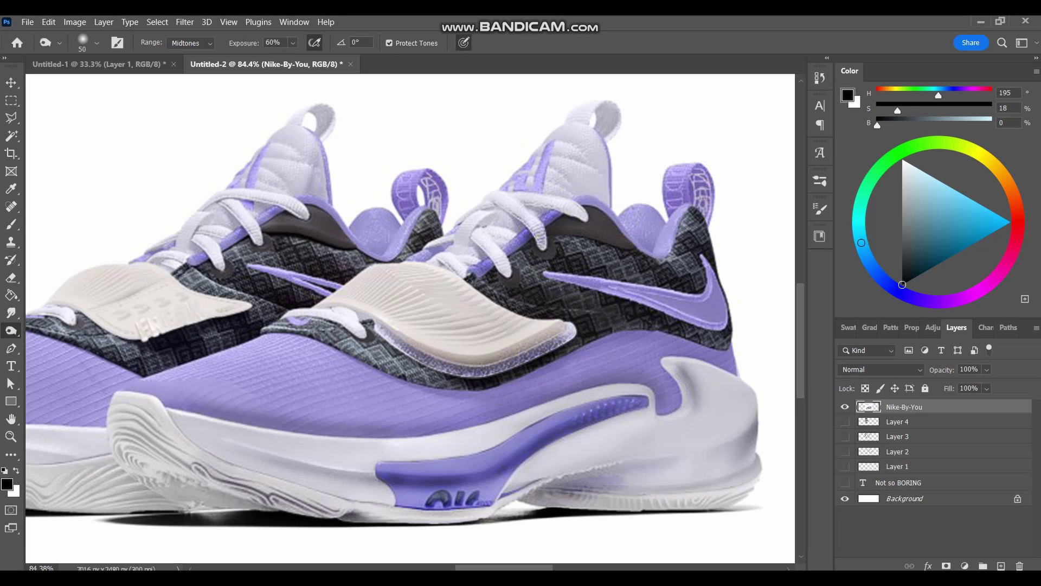
key(ctrl+z)
key(ctrl+z)
key(bracketright)
key(bracketright)
key(bracketright)
key(bracketright)
key(3)
key(3)
key(ctrl+z)
key(ctrl+z)
key(ctrl+z)
key(ctrl+z)
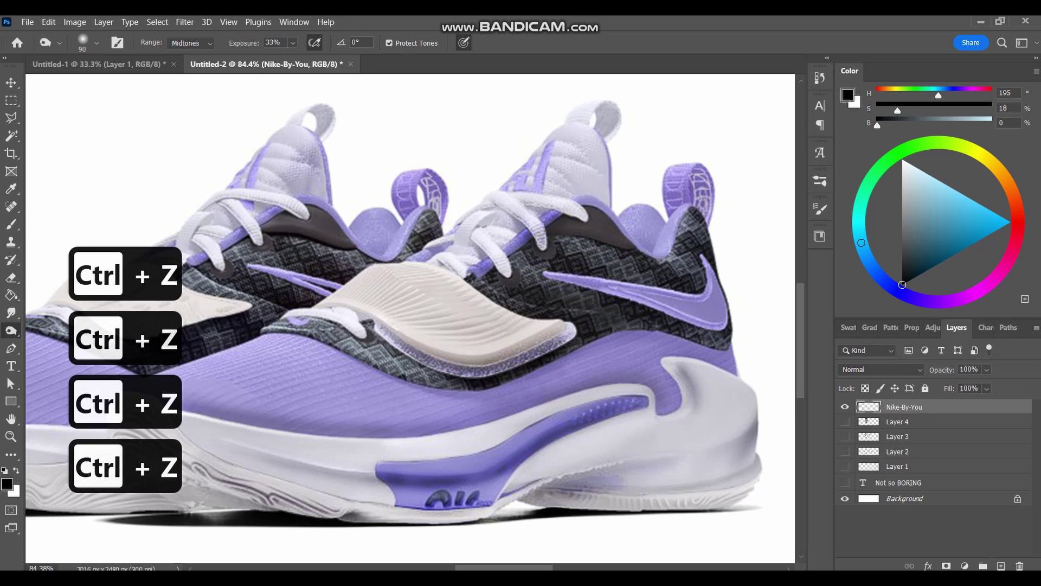
- Switch from the Burn tool to the Dodge tool
right_click(11, 330)
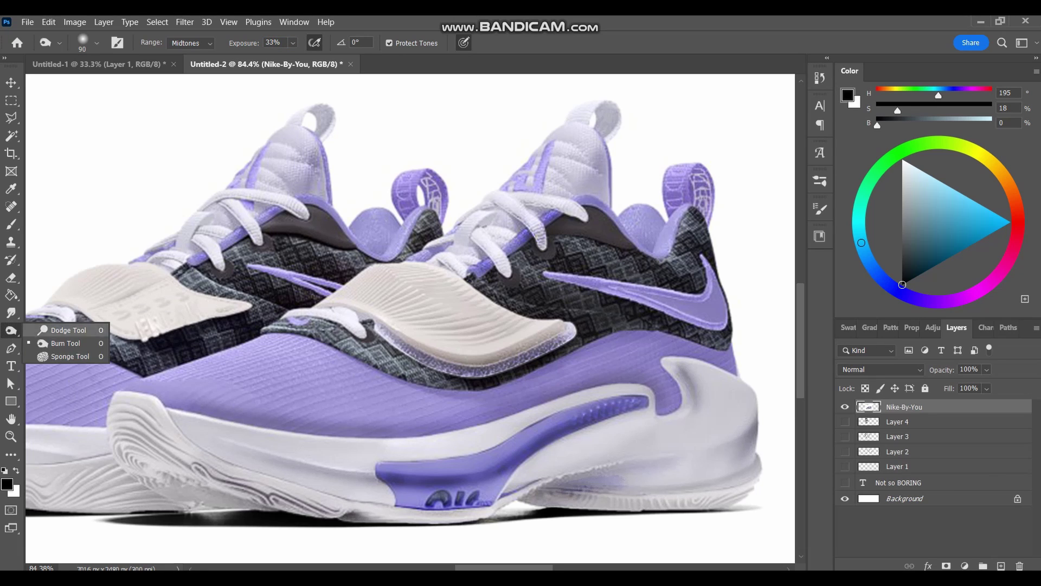
click(68, 330)
right_click(11, 330)
click(11, 330)
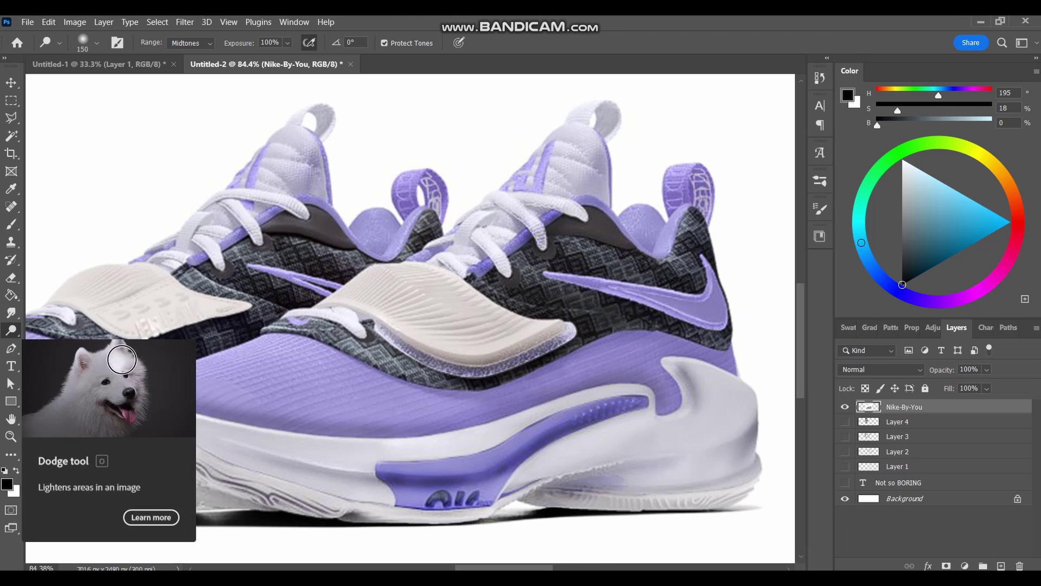
- Try dodging the front shoe's purple toe with the range set to Highlights and a smaller brush, and undo the stroke
key(bracketleft)
key(bracketleft)
key(bracketleft)
click(190, 42)
click(184, 78)
drag(201, 374, 291, 354)
key(ctrl+z)
- Reduce the Dodge brush to 40 px, try a narrower highlight across the front shoe's toe, and undo it
key(ctrl+z)
key(bracketleft)
key(bracketleft)
key(bracketleft)
key(bracketleft)
key(bracketleft)
key(bracketleft)
drag(201, 368, 270, 344)
- Set the Dodge tool's exposure to 41% and its range to Midtones
key(ctrl+z)
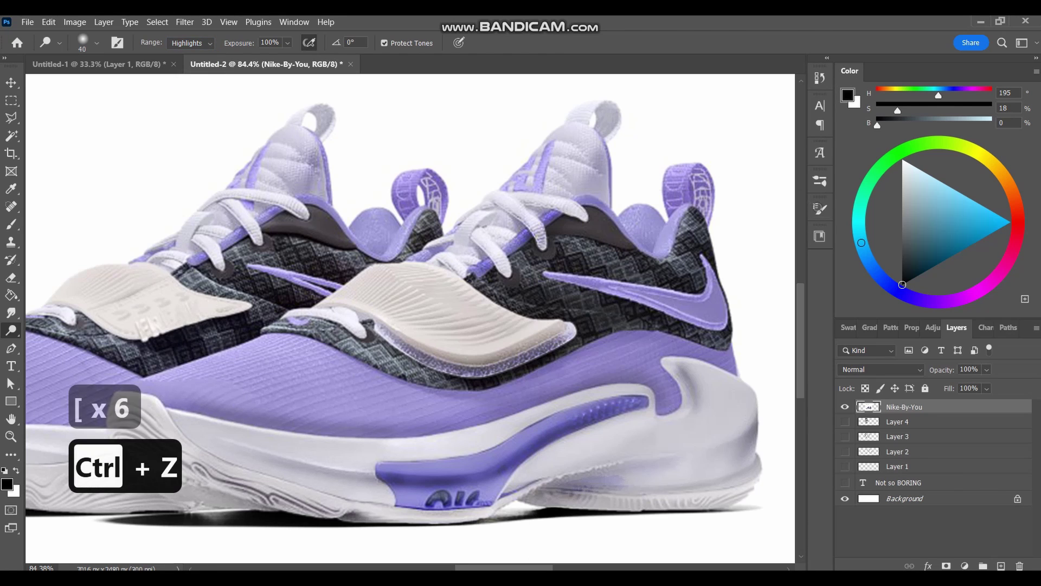
drag(240, 43, 207, 43)
- Try lightening the front shoe's purple toe with the Midtones range, and undo the recent strokes
key(ctrl+z)
click(190, 43)
click(184, 65)
drag(220, 362, 263, 351)
key(ctrl+z)
key(ctrl+z)
key(ctrl+z)
key(ctrl+z)
key(ctrl+z)
key(ctrl+z)
key(ctrl+z)
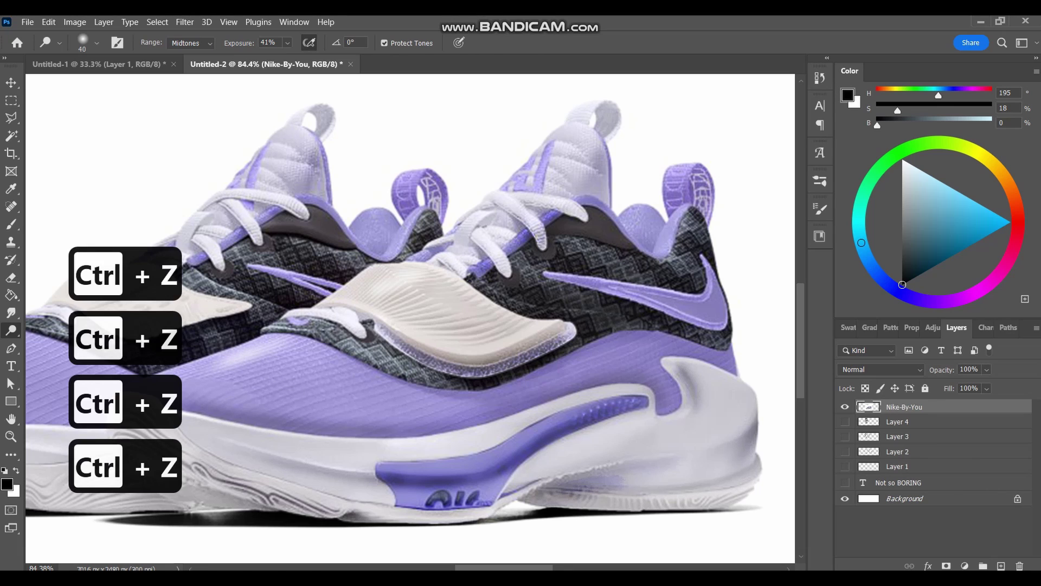
- Lighten the front shoe's beige strap and tongue and the rear shoe's strap with the Dodge tool
mouse_move(407, 296)
mouse_down()
mouse_move(464, 323)
mouse_move(429, 322)
mouse_move(502, 339)
mouse_move(482, 328)
mouse_move(526, 325)
mouse_up()
drag(383, 321, 521, 347)
drag(537, 158, 552, 141)
mouse_move(69, 288)
mouse_down()
mouse_move(120, 276)
mouse_move(65, 304)
mouse_up()
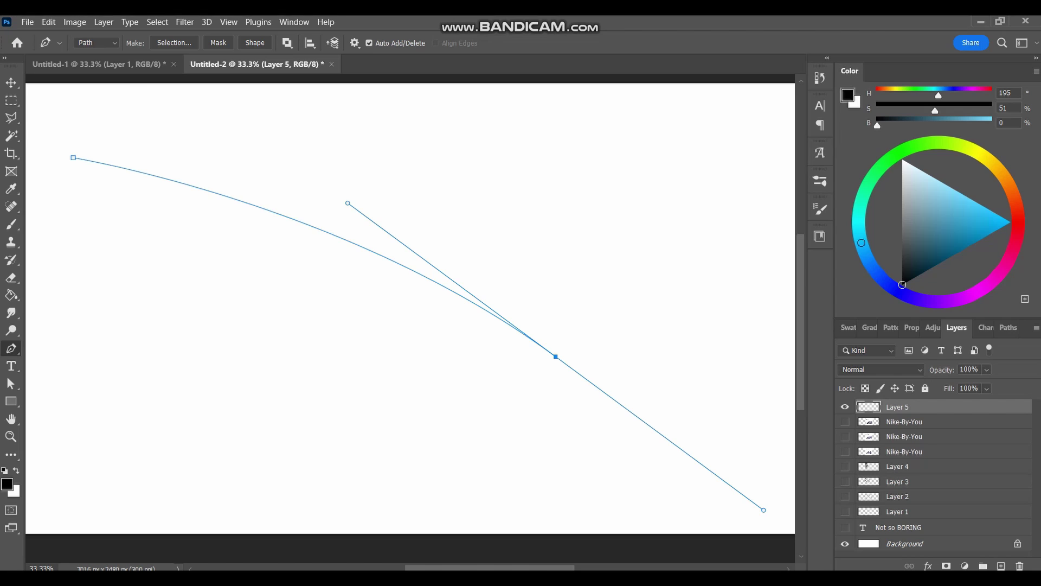
- Stroke the curved pen path with the Brush tool and Simulate Pressure enabled
right_click(413, 255)
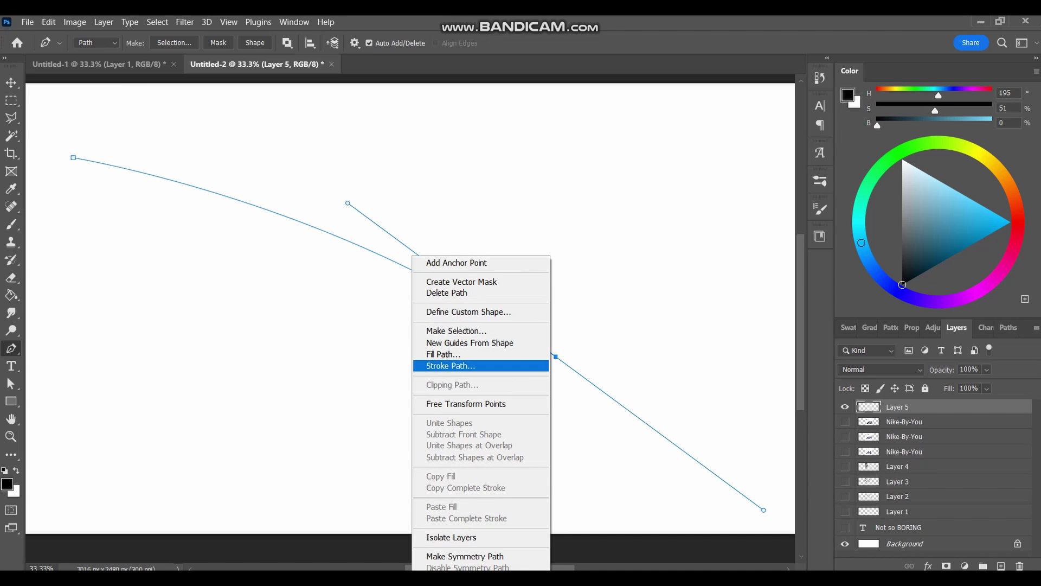
click(451, 366)
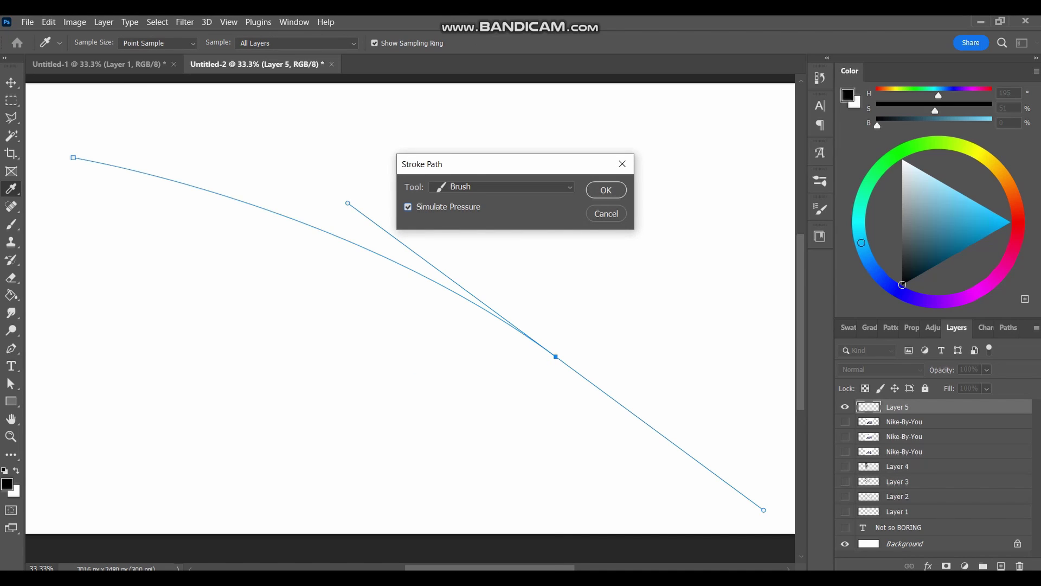
key(Return)
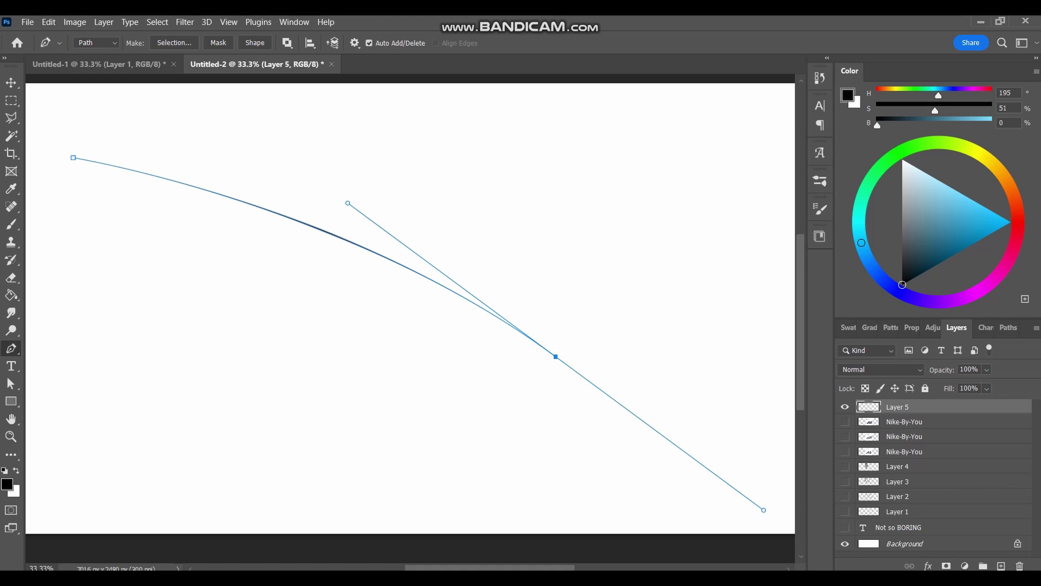
- Deselect the curve's work path and save it under the name 1
click(1007, 327)
click(932, 391)
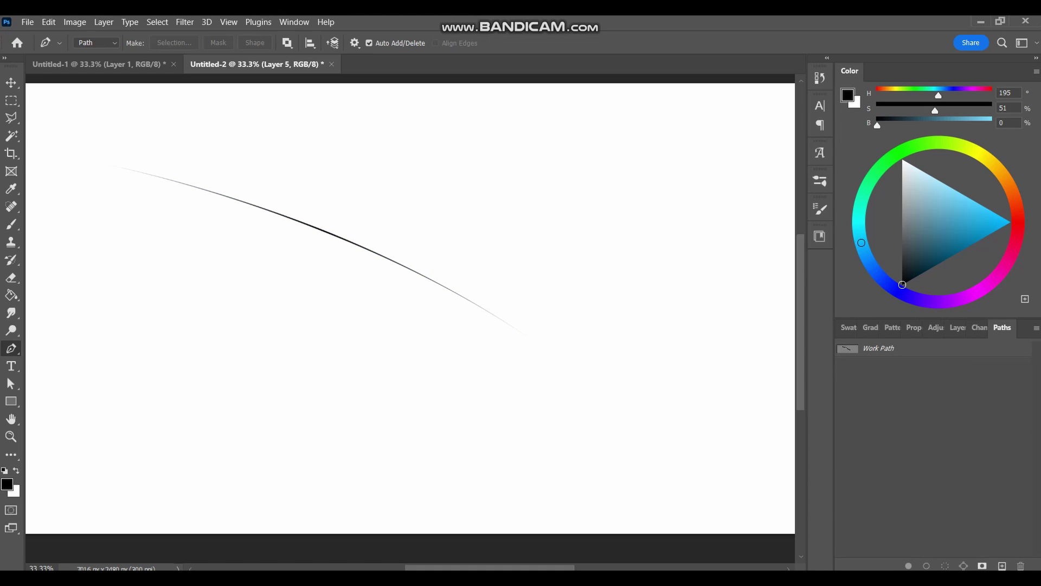
double_click(933, 348)
text(1)
key(Return)
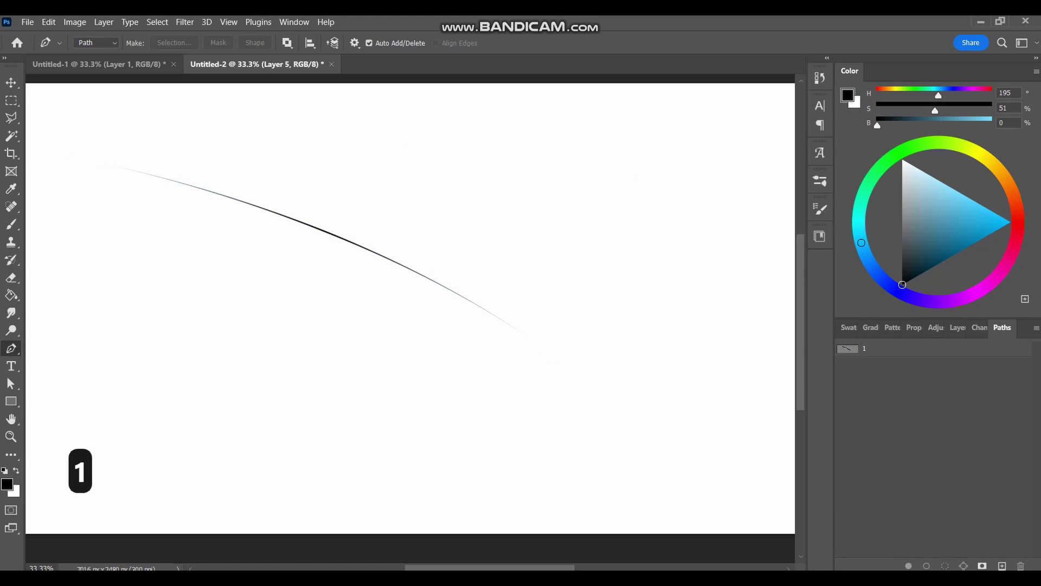
key(p)
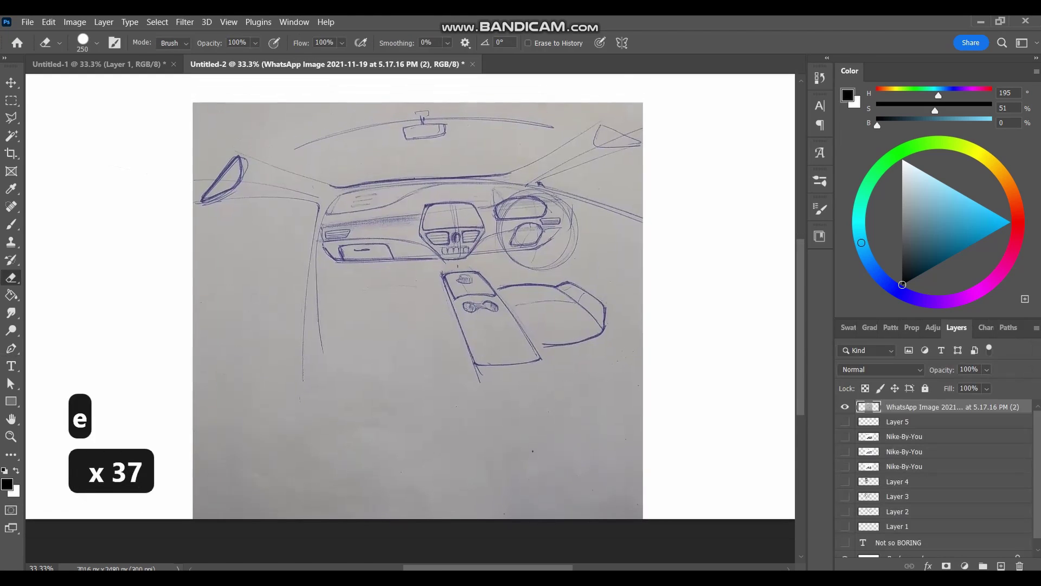
scroll(410, 304, up, 5)
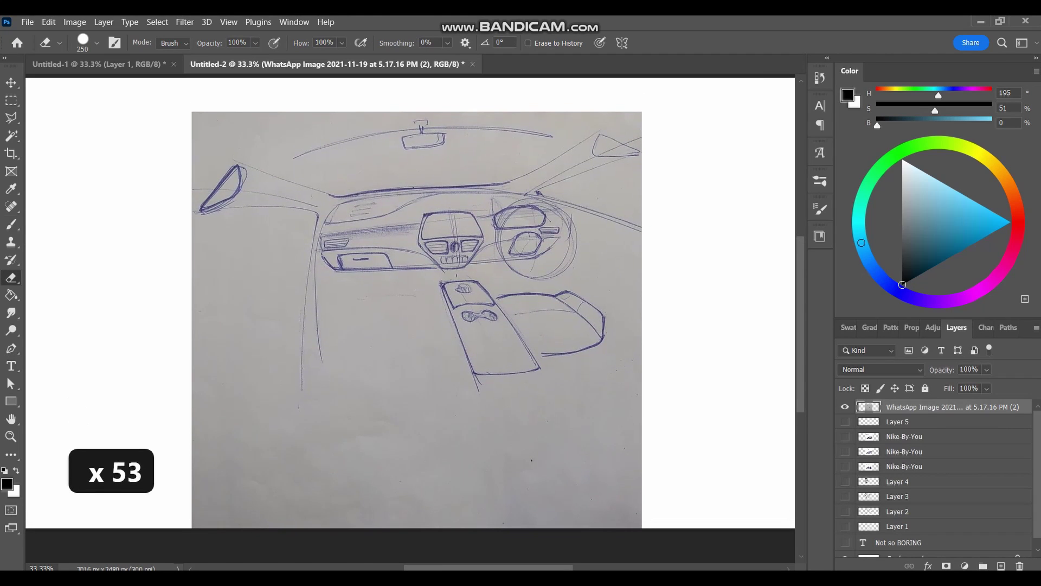
- Erase the empty lower part of the car interior sketch photo with the Eraser
key(e)
drag(193, 509, 639, 516)
drag(638, 479, 307, 443)
mouse_move(379, 472)
mouse_down()
mouse_move(198, 472)
mouse_move(201, 436)
mouse_move(640, 437)
mouse_move(195, 401)
mouse_up()
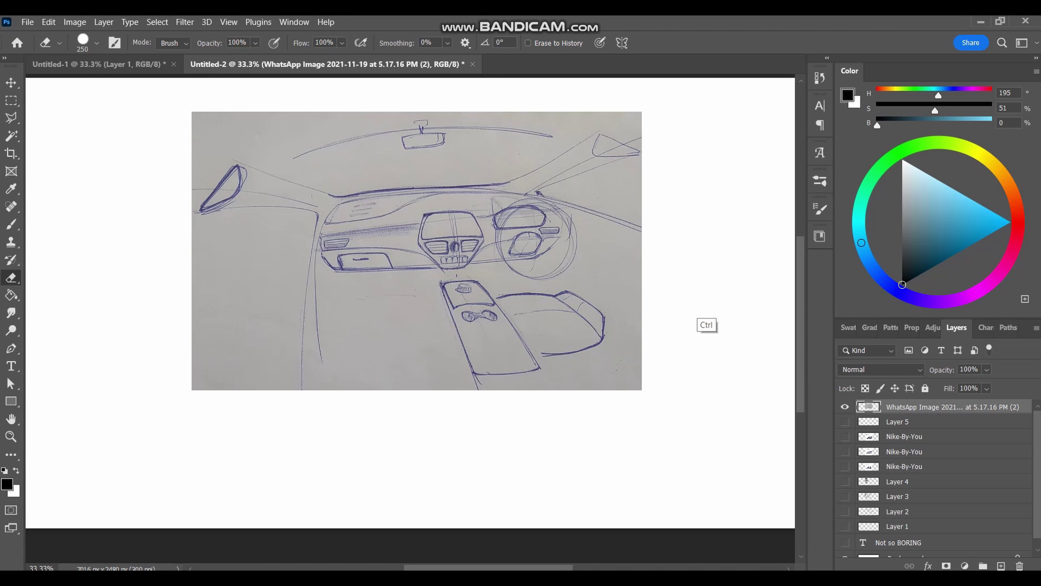
- Turn the sketch photo's grey paper white with Levels by sampling the lower-left paper area as the white point
key(ctrl+l)
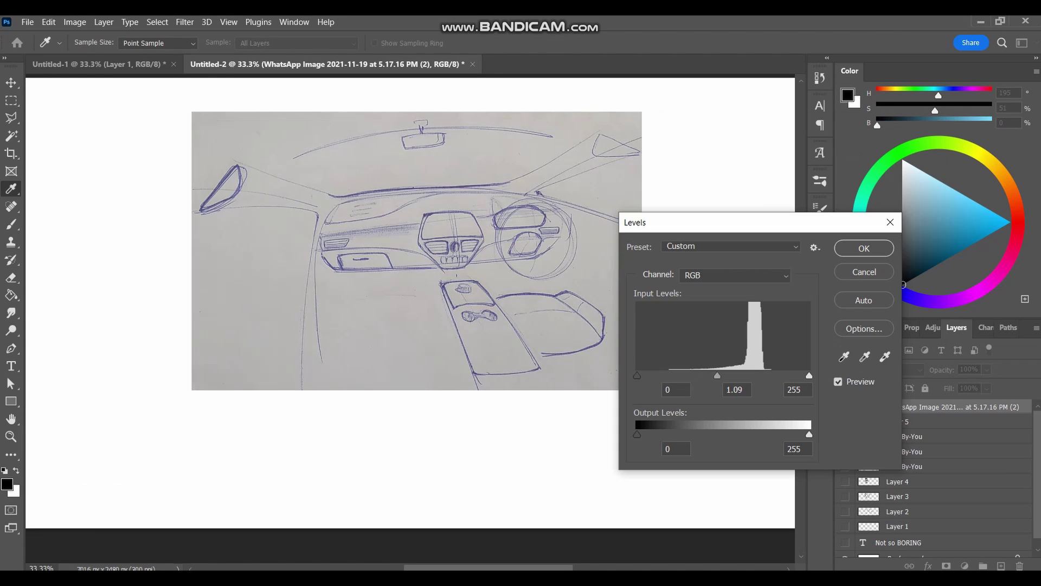
drag(717, 375, 726, 375)
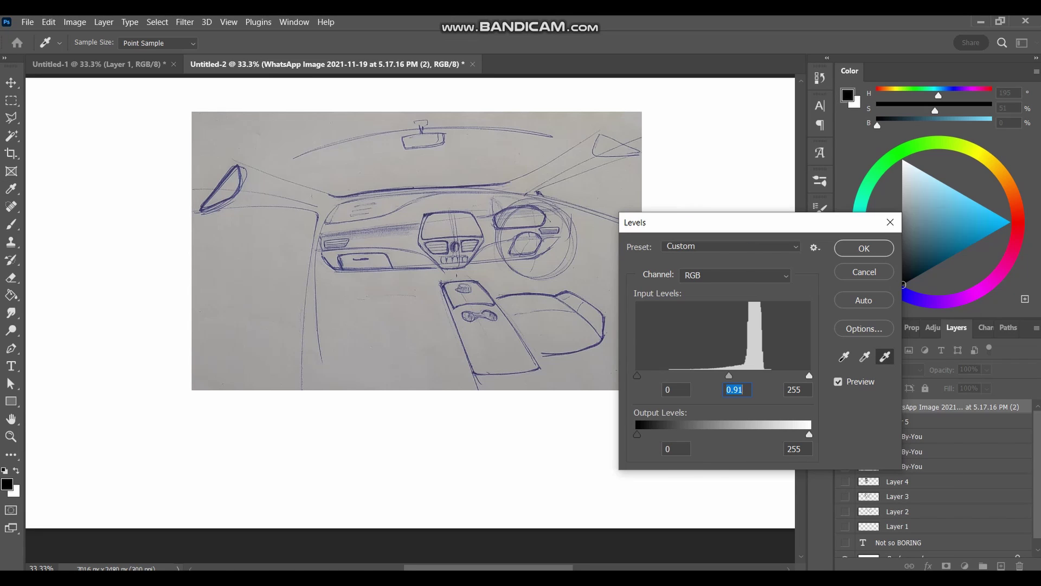
drag(759, 222, 844, 228)
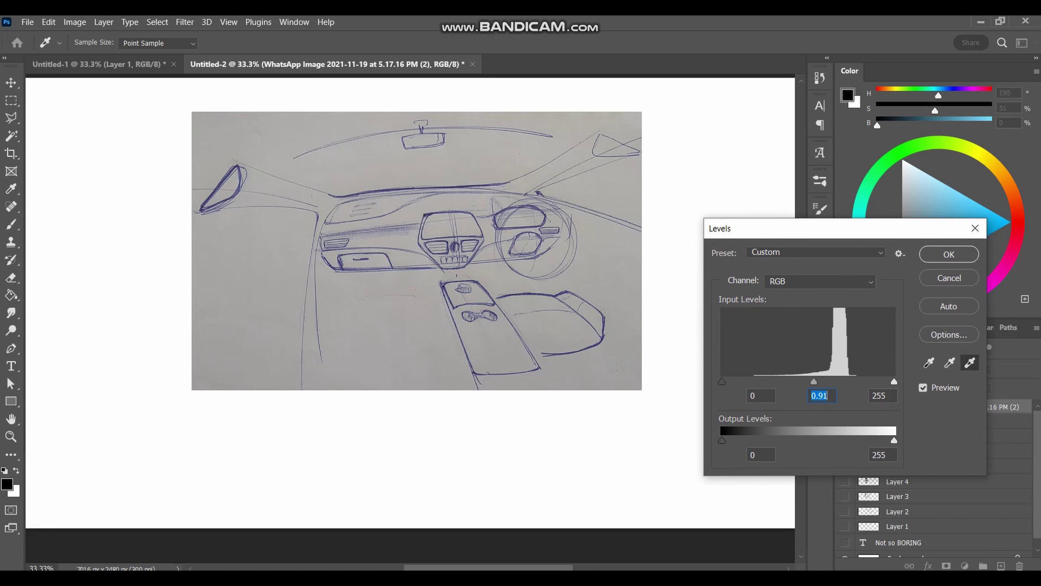
click(239, 353)
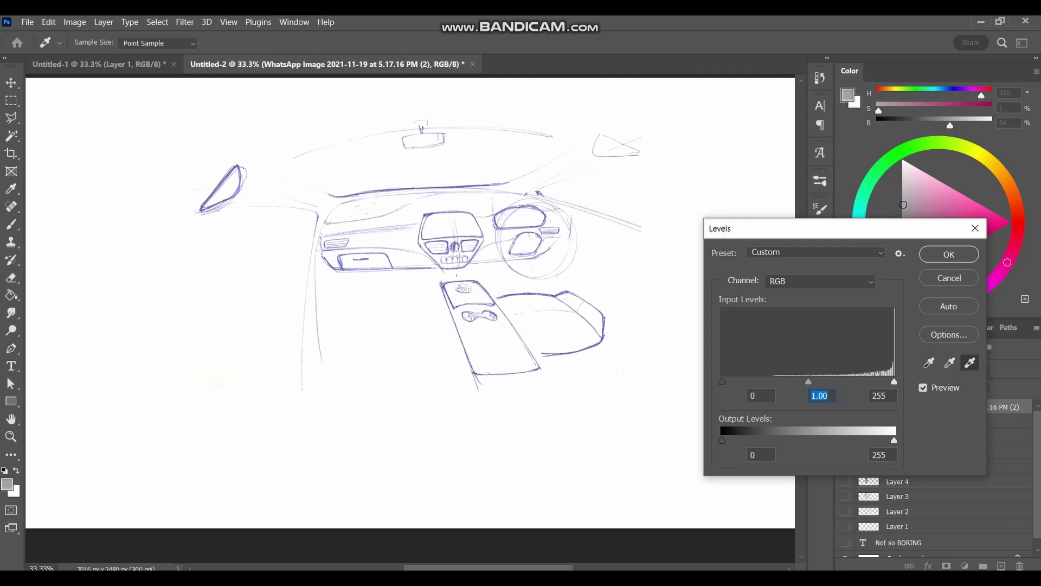
click(237, 371)
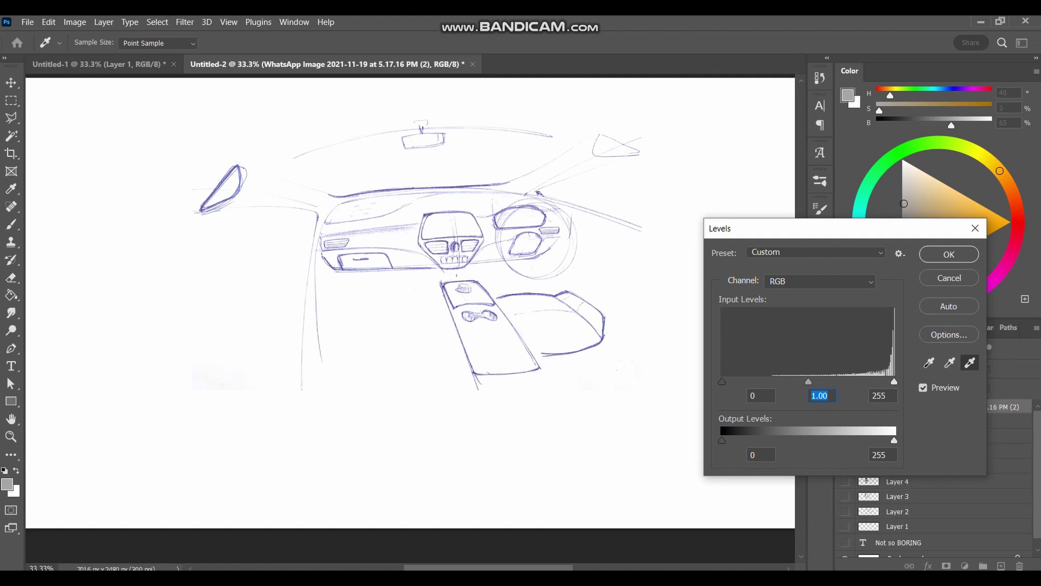
click(237, 363)
key(Return)
- Select the centre console and seat area of the sketch with a closed Polygonal Lasso outline
key(e)
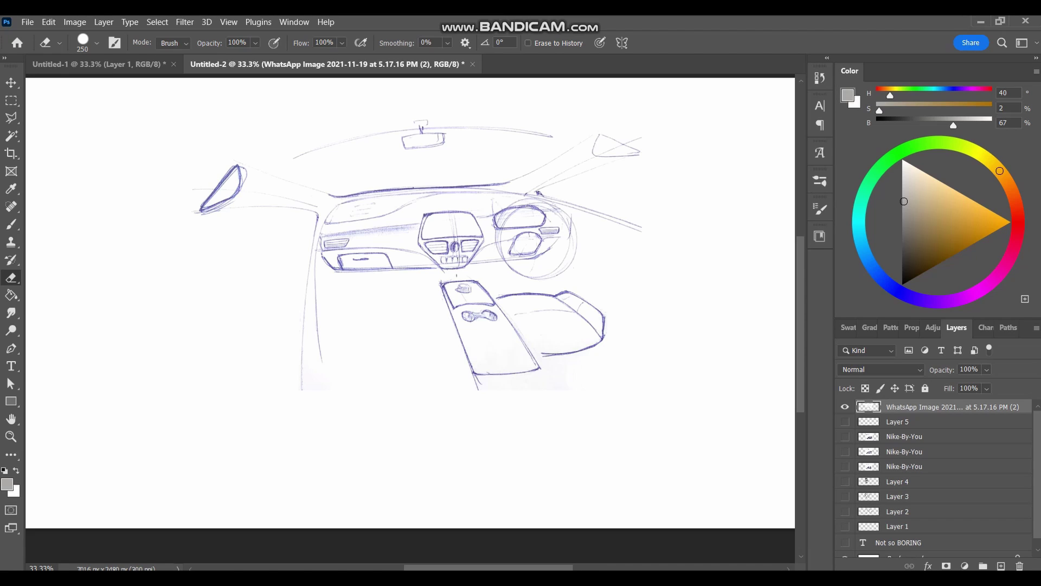
key(l)
click(469, 399)
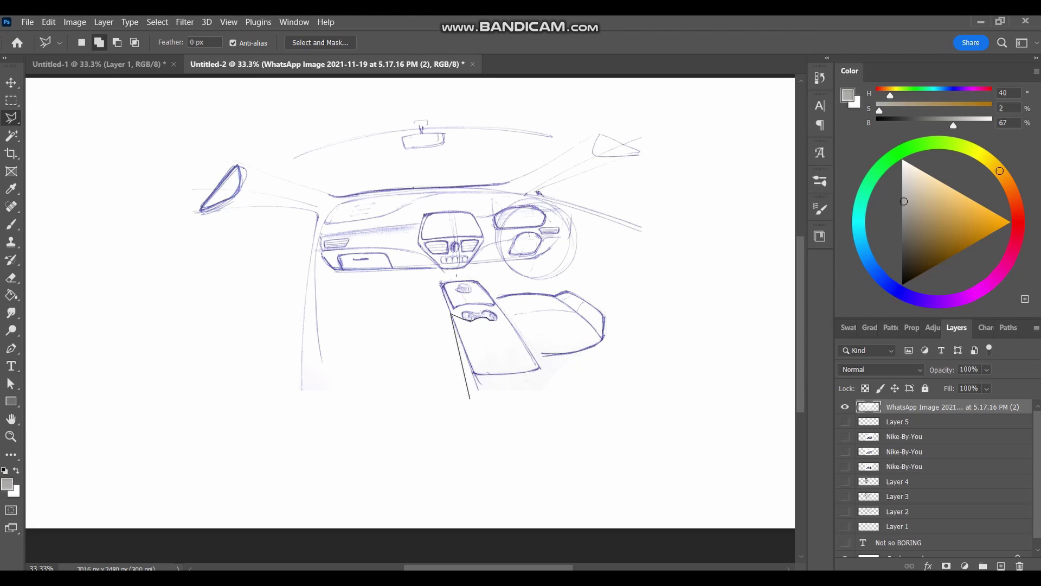
click(504, 313)
click(494, 293)
click(567, 284)
click(610, 304)
click(626, 341)
click(604, 372)
click(520, 410)
click(470, 399)
- Clean the grey background inside the selection with the Levels white point, and remove the selection
key(ctrl+l)
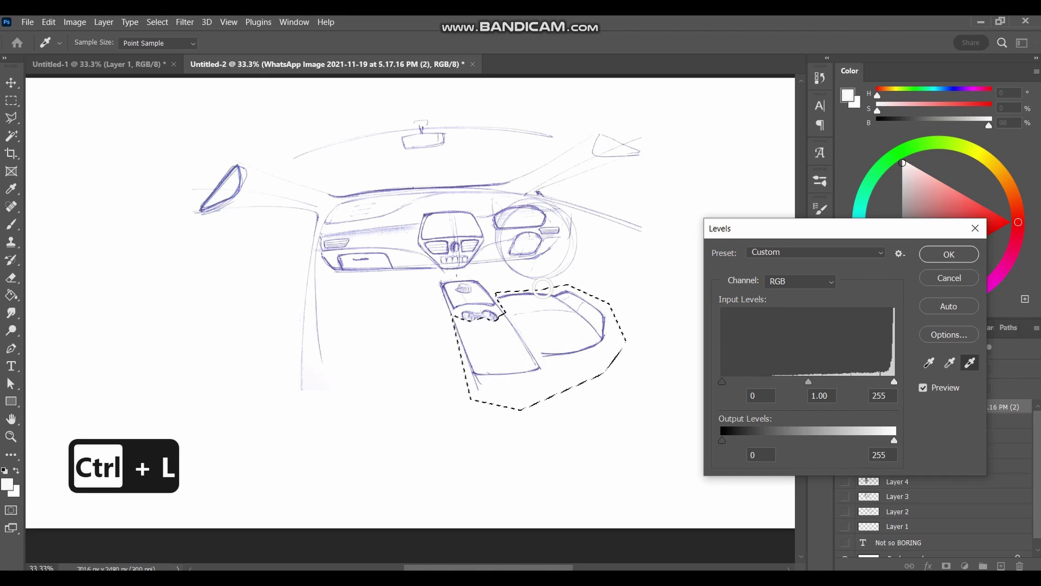
key(Return)
key(alt+d)
key(Escape)
key(ctrl+d)
key(Escape)
key(b)
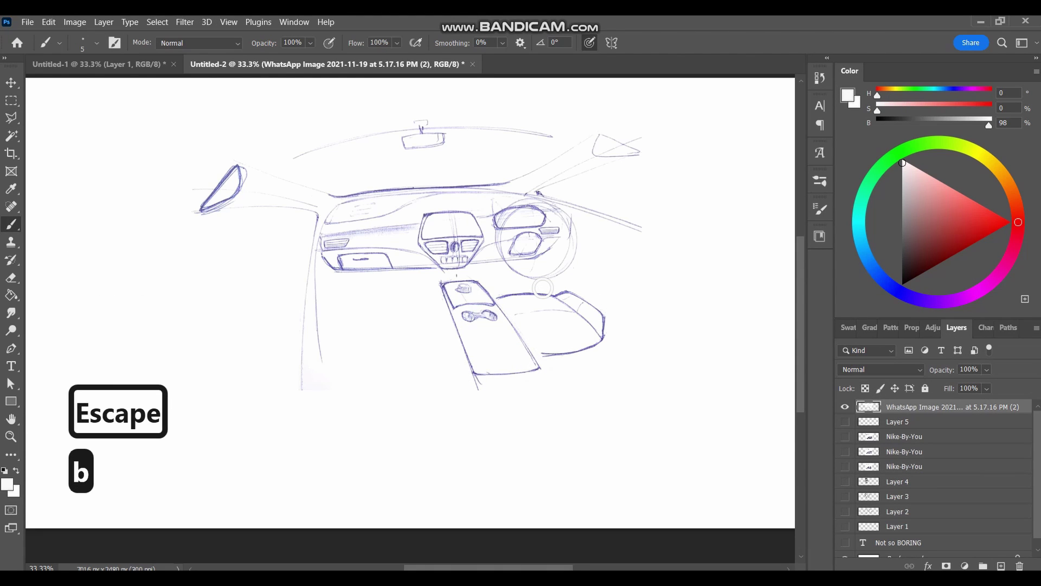
- Select the car interior sketch's layer and zoom in on the drawing to about 38%
right_click(937, 419)
click(943, 407)
key(z)
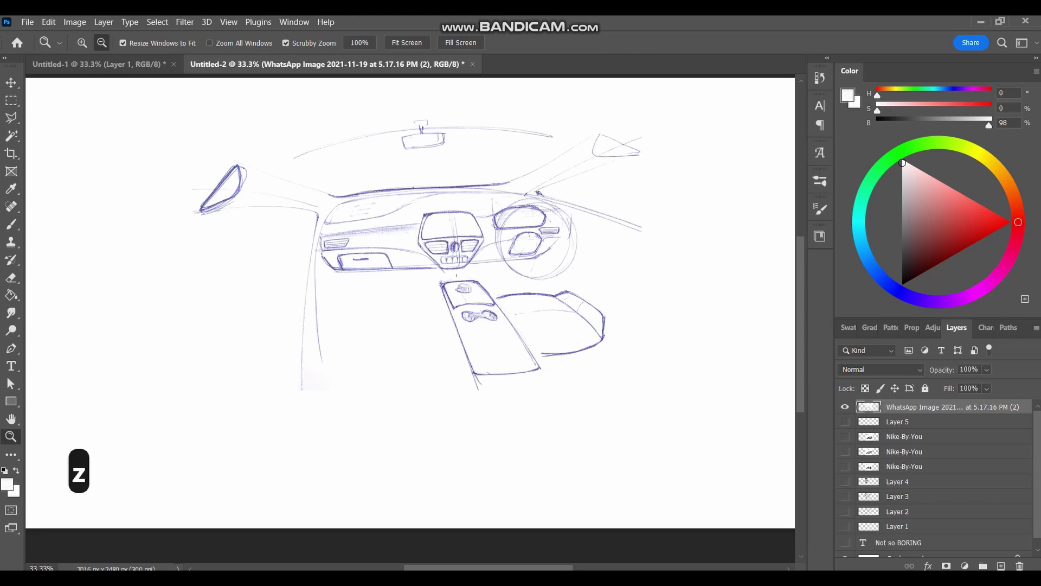
drag(494, 180, 510, 180)
key(space)
drag(510, 180, 498, 207)
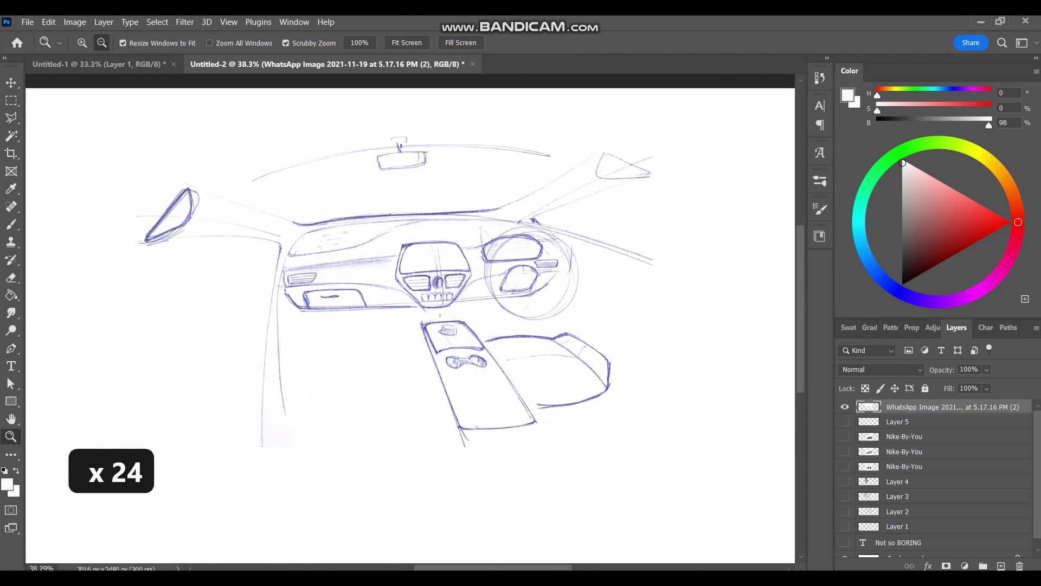